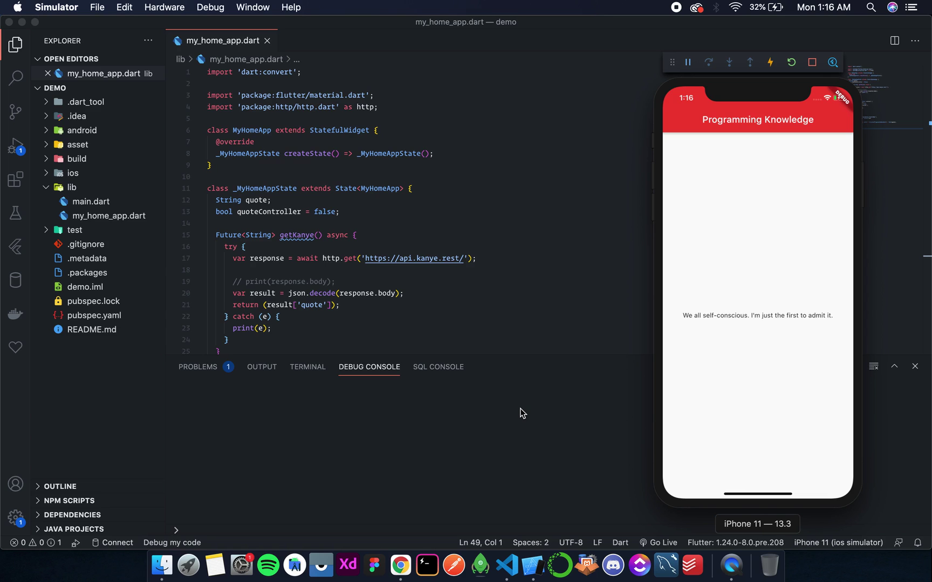
# In the code editor, delete the quote Text child and the quote-loading if block
pyautogui.hotkey('ctrl', 'Up')
pyautogui.click(631, 324)
pyautogui.scroll(-5, 349, 225)
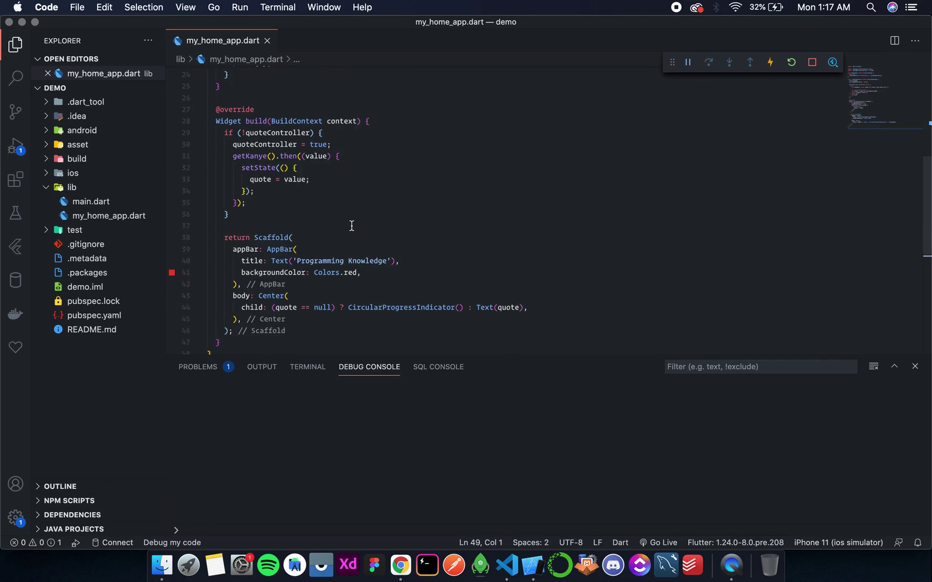
pyautogui.scroll(-5, 351, 226)
pyautogui.scroll(4, 352, 225)
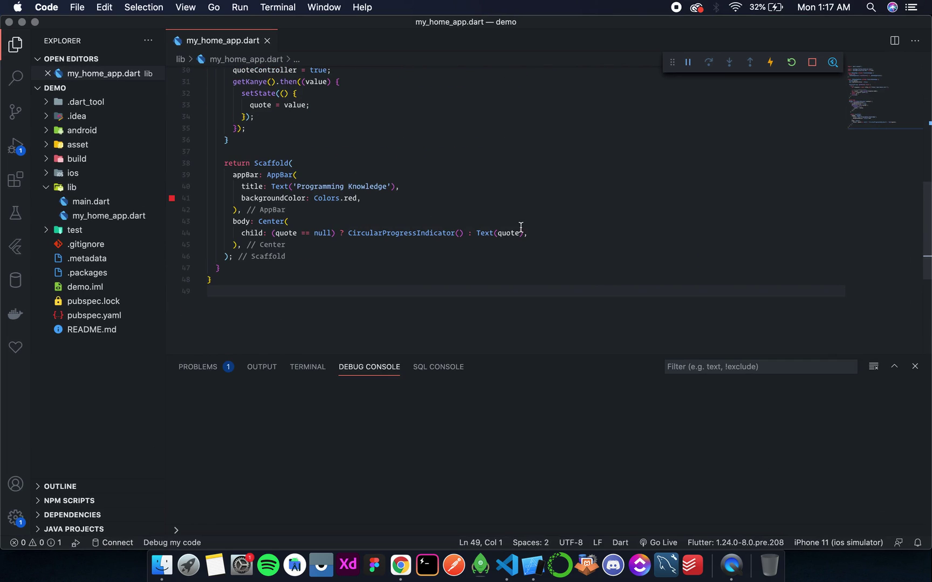
pyautogui.moveTo(544, 237); pyautogui.dragTo(536, 225)
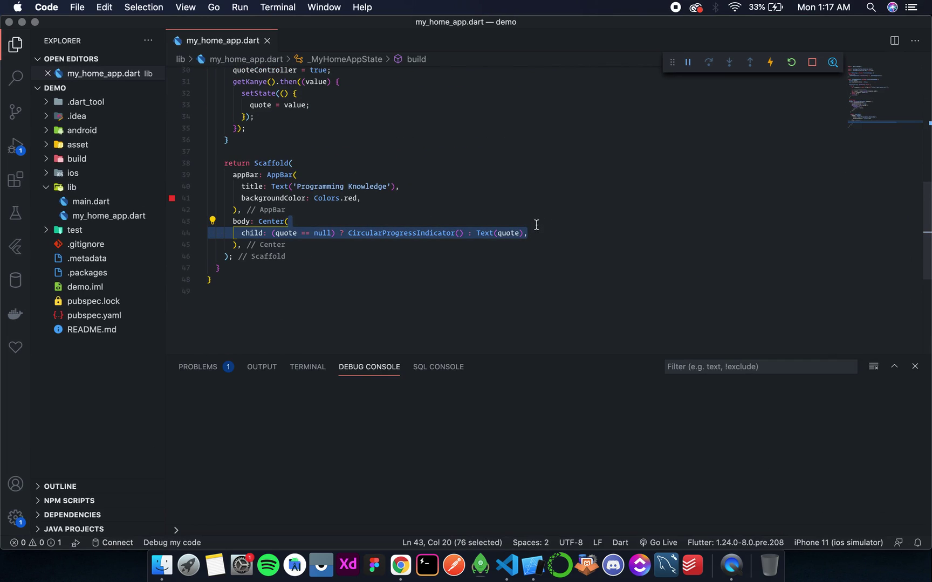
pyautogui.press('BackSpace')
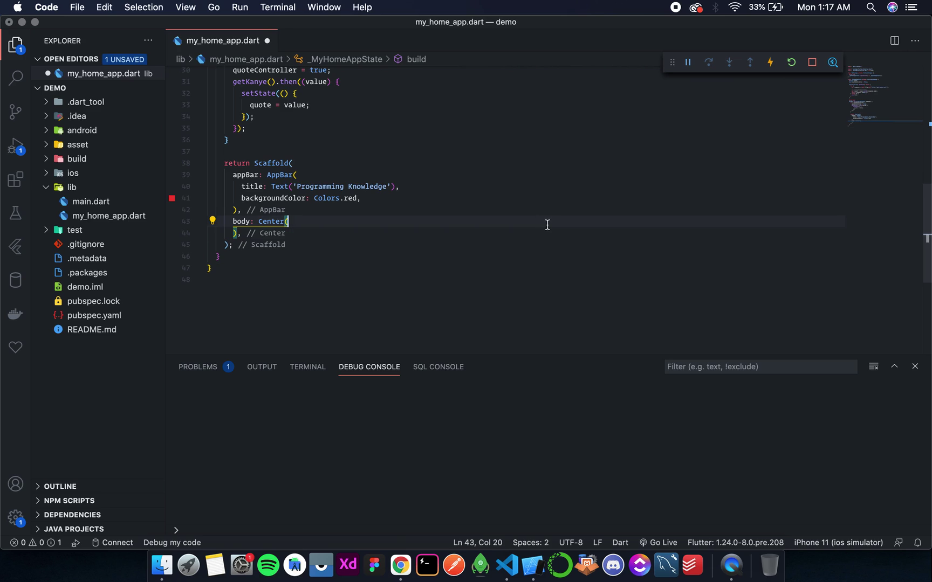
pyautogui.scroll(3, 546, 225)
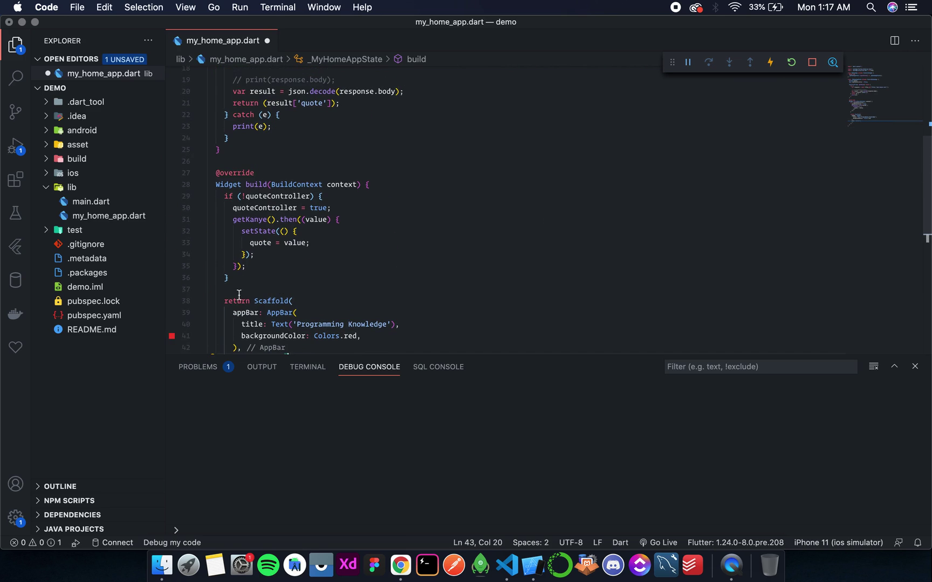
pyautogui.moveTo(239, 296); pyautogui.dragTo(421, 190)
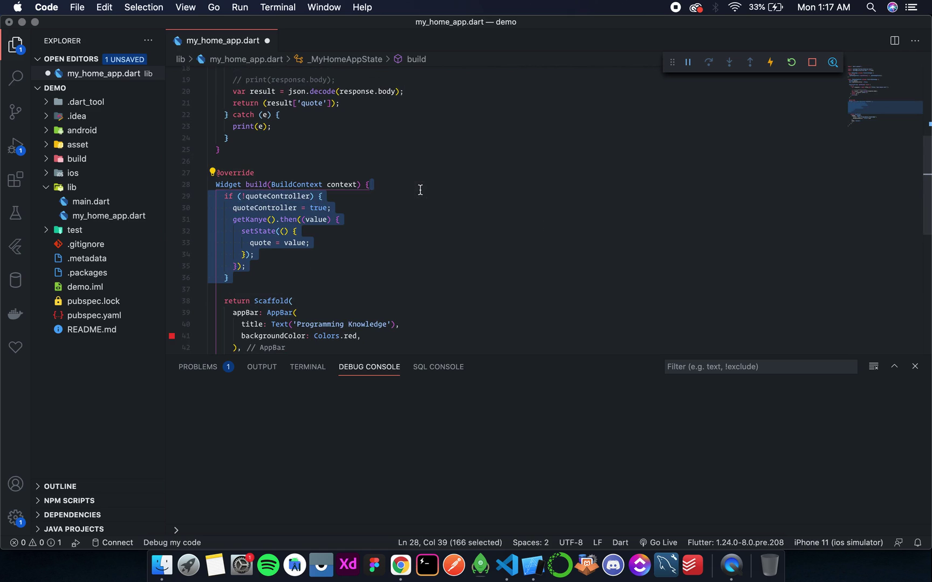
pyautogui.press('BackSpace')
pyautogui.scroll(3, 322, 244)
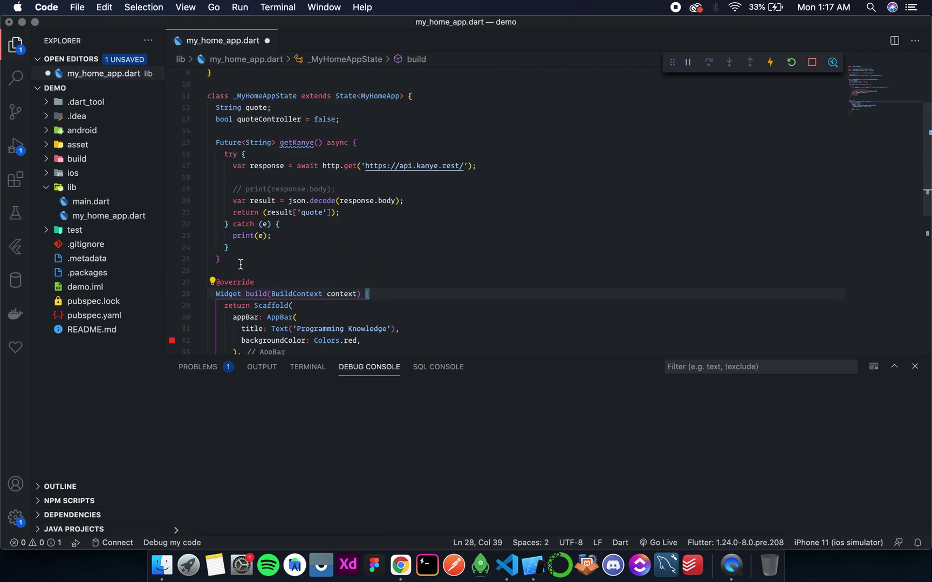
# Remove the quote fields, getKanye method and http/dart:convert imports, then save to hot-reload
pyautogui.moveTo(241, 264); pyautogui.dragTo(452, 96)
pyautogui.press('BackSpace')
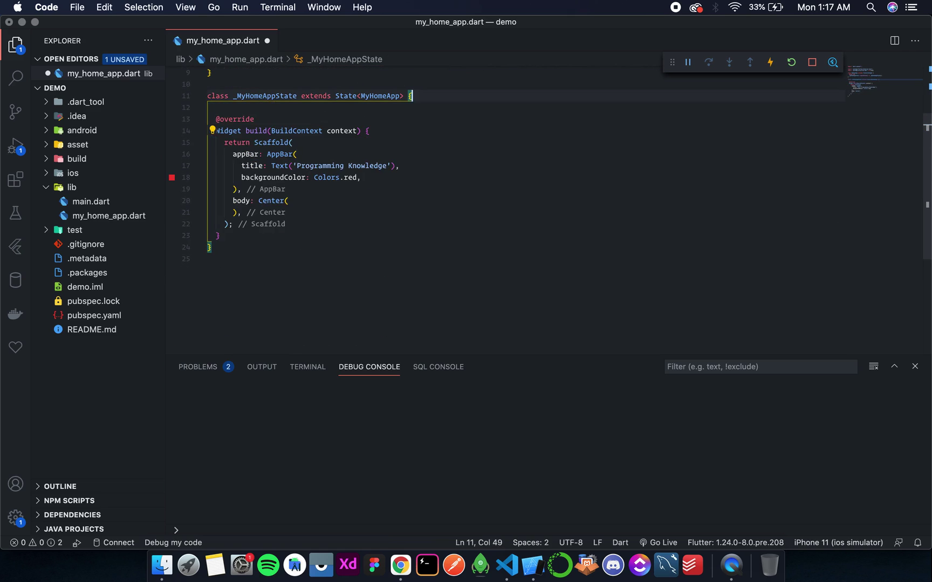
pyautogui.scroll(4, 385, 110)
pyautogui.moveTo(382, 107); pyautogui.dragTo(385, 94)
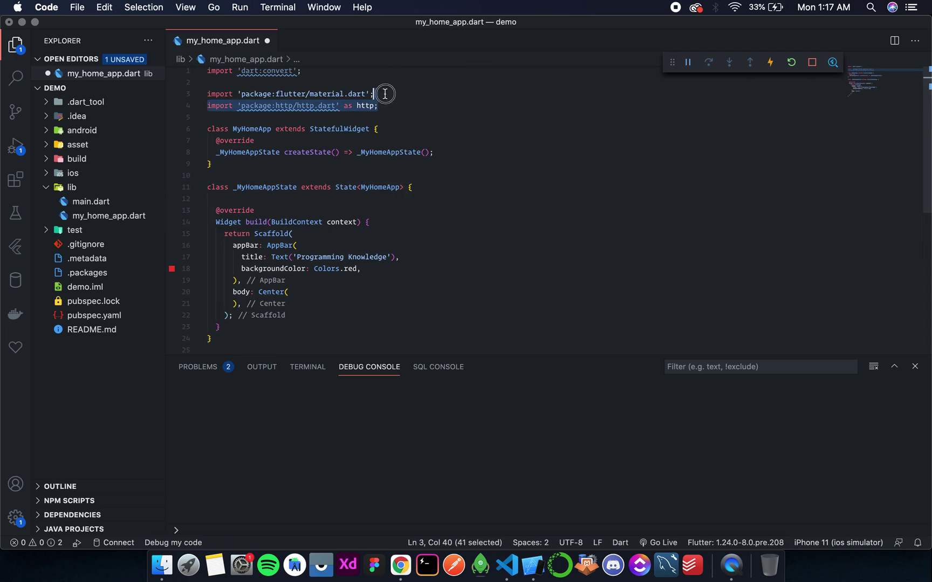
pyautogui.press('BackSpace')
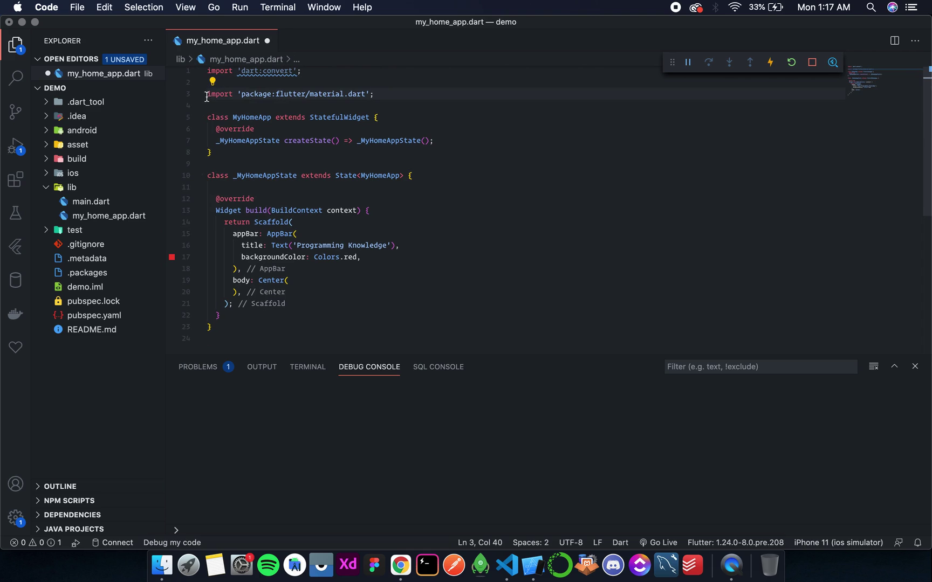
pyautogui.moveTo(207, 95); pyautogui.dragTo(208, 70)
pyautogui.press('BackSpace')
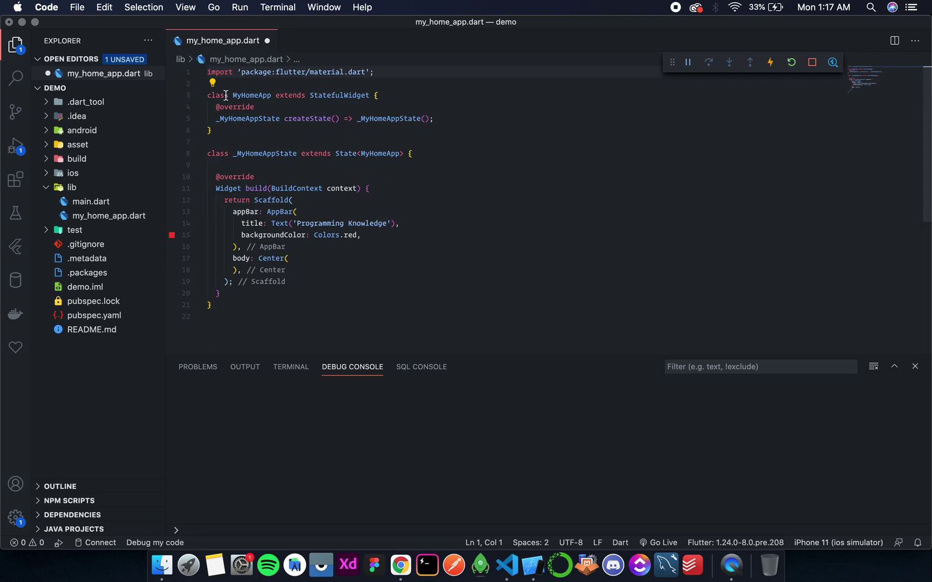
pyautogui.press('super+s')
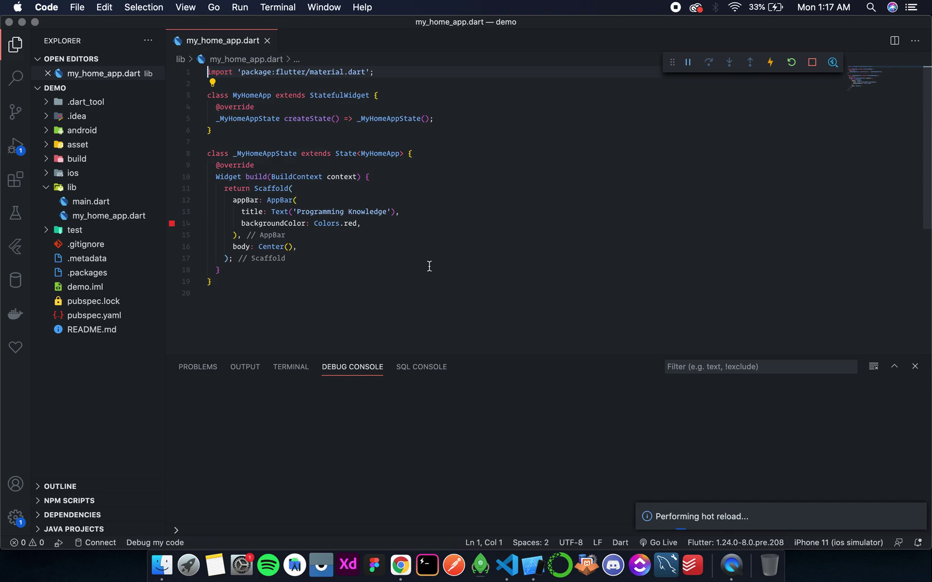
# Add a Center child RaisedButton with Text('Show Bottom Sheet') and an empty onPressed handler
pyautogui.click(288, 247)
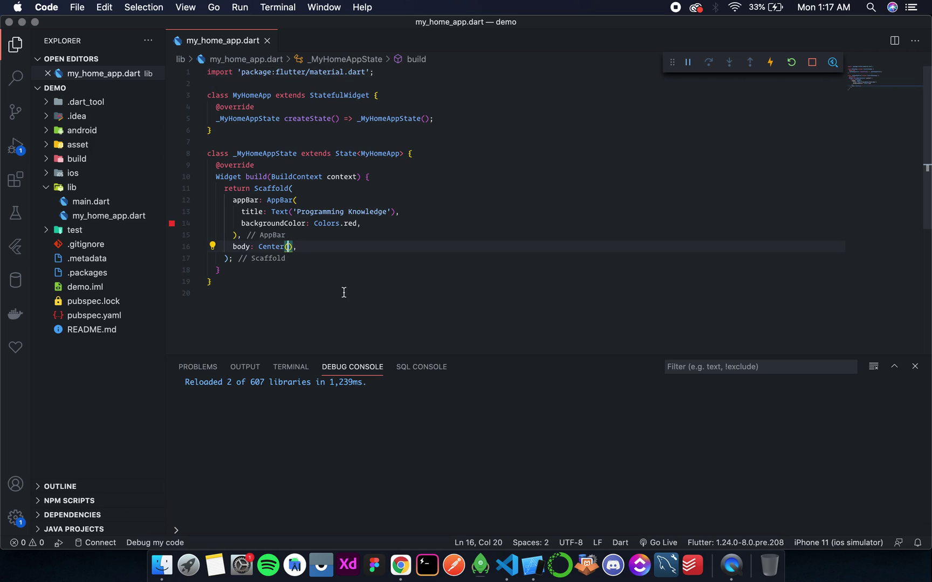
pyautogui.press('Return')
pyautogui.write('ch')
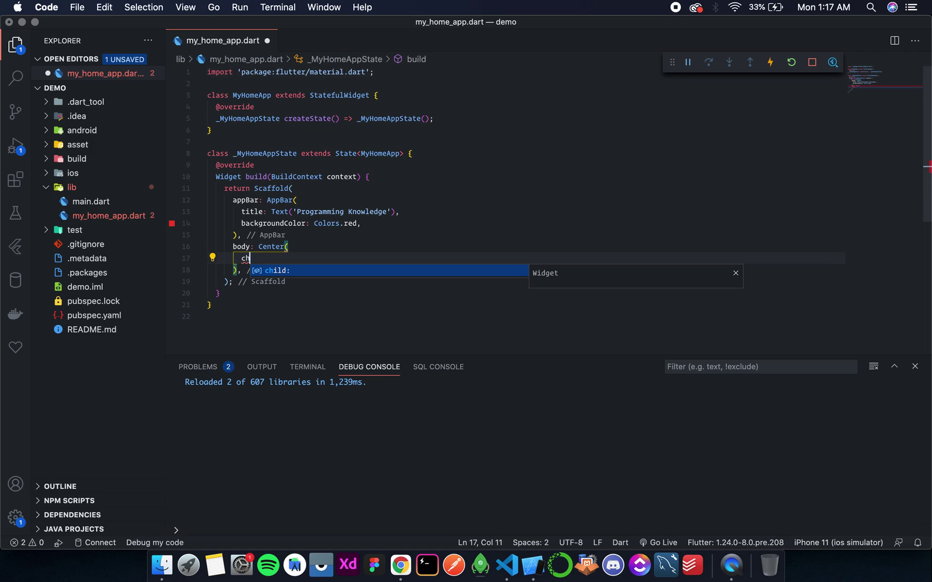
pyautogui.press('Return')
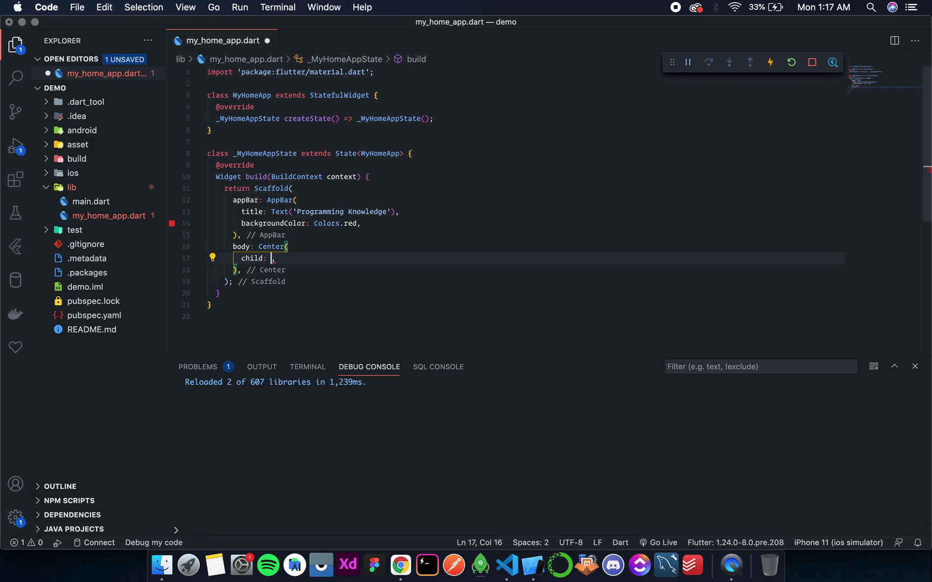
pyautogui.write('RaisedButton(')
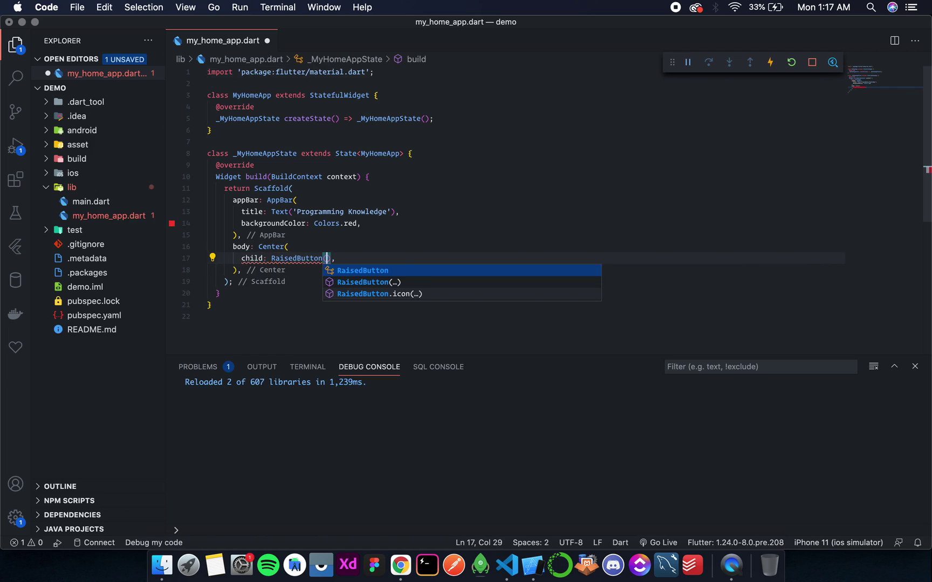
pyautogui.press('Return')
pyautogui.press('Down')
pyautogui.press('Down')
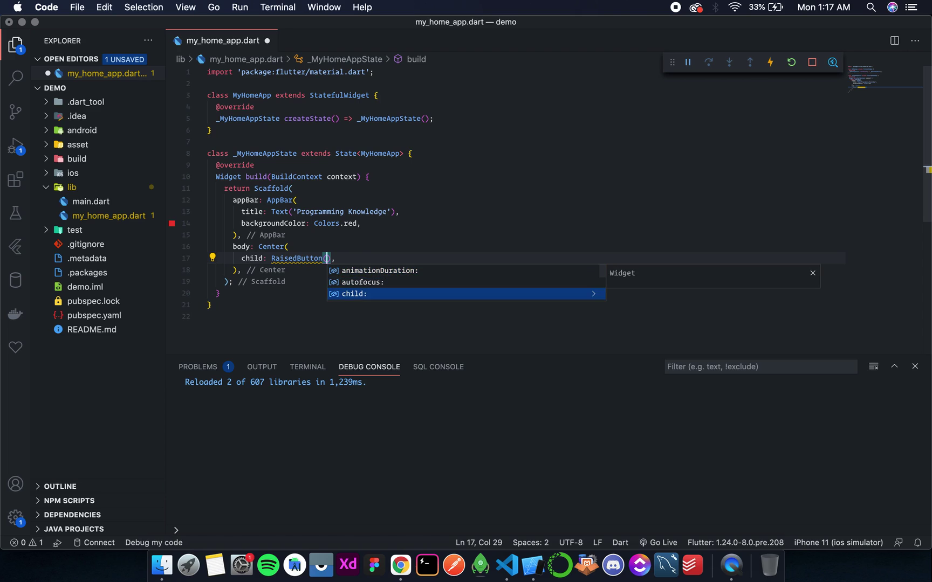
pyautogui.press('Return')
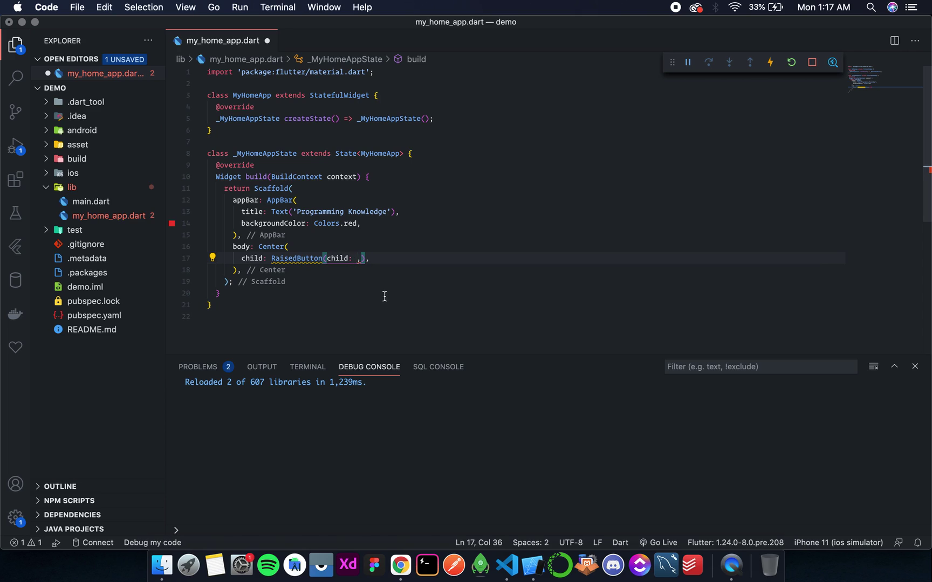
pyautogui.write('Text')
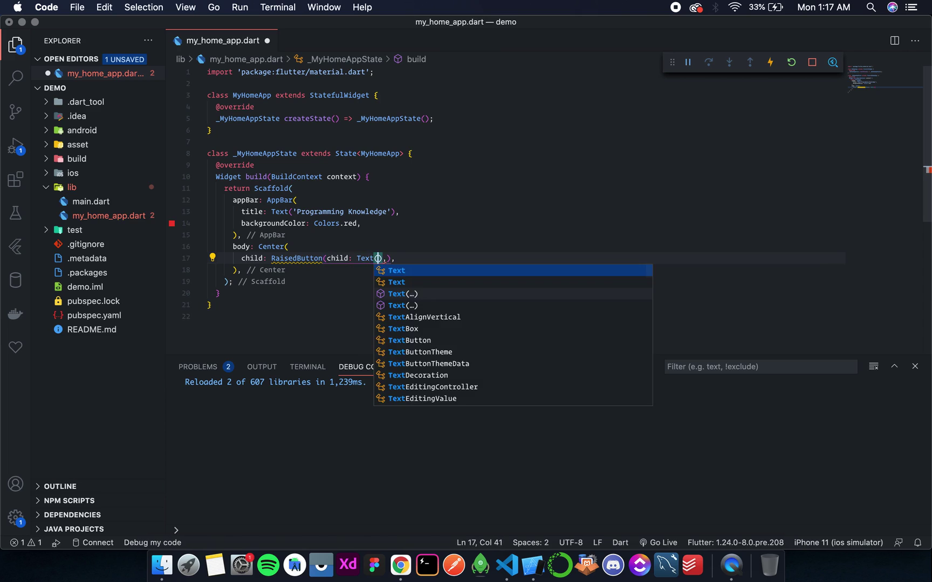
pyautogui.write("('Show Bottom Sheet")
pyautogui.press('Right')
pyautogui.press('Right')
pyautogui.press('Right')
pyautogui.write('onP')
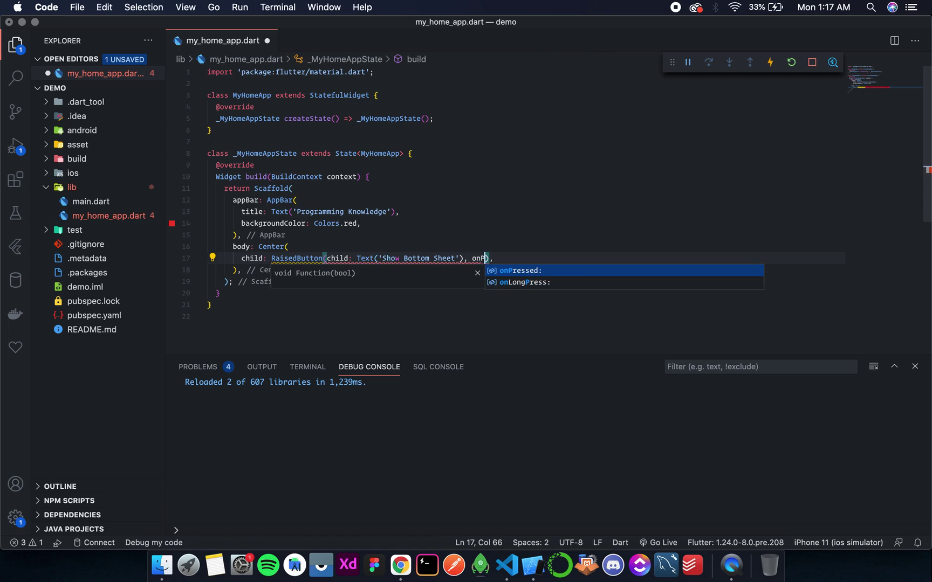
pyautogui.press('Return')
pyautogui.write('(')
pyautogui.press('Right')
pyautogui.write('{')
pyautogui.press('Return')
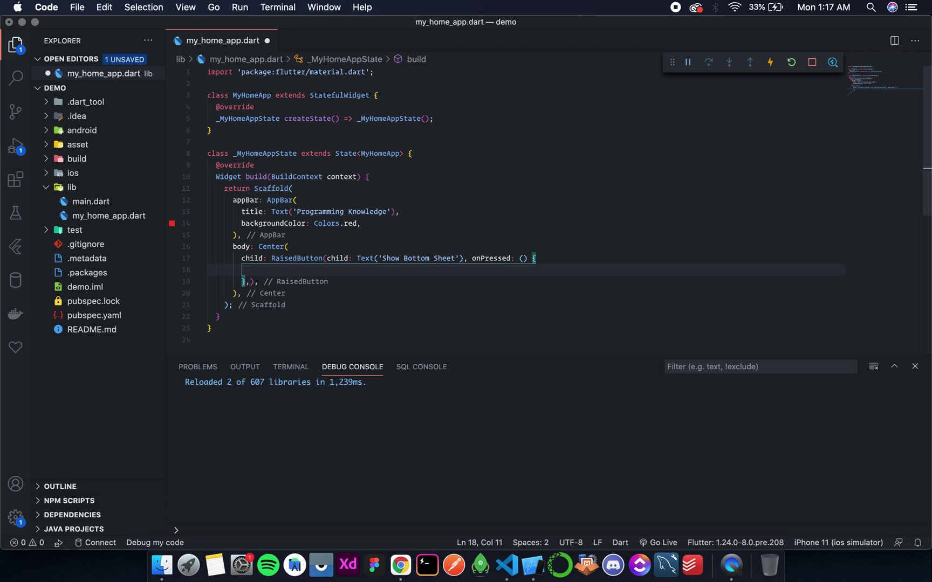
pyautogui.write('show')
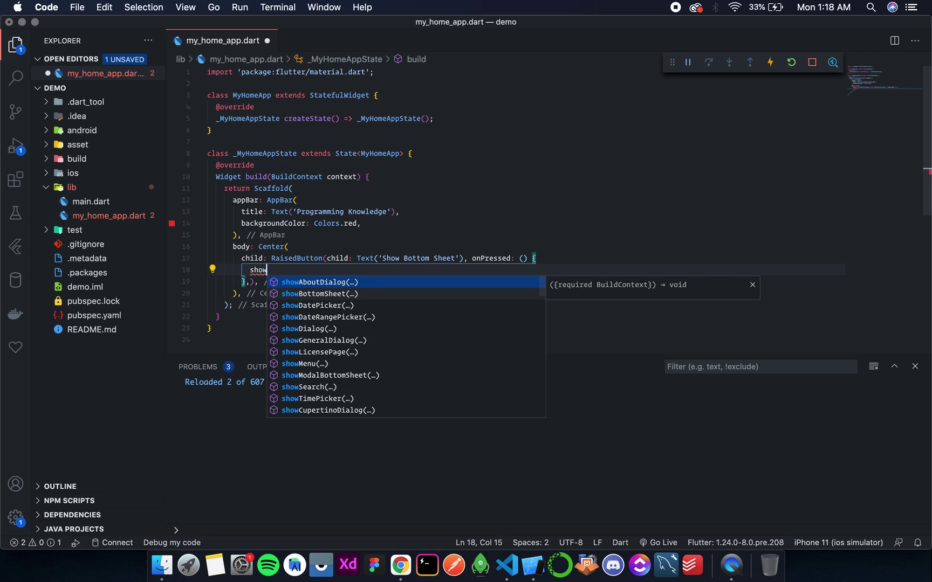
pyautogui.write('Mo')
# Call showModalBottomSheet in the press handler, passing context: context
pyautogui.press('Return')
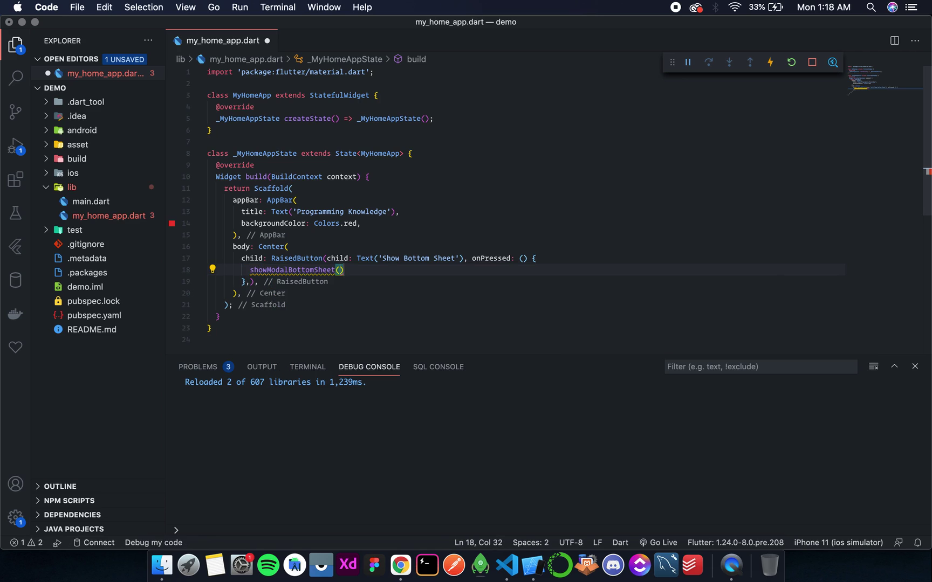
pyautogui.press('Right')
pyautogui.write(';')
pyautogui.press('Left')
pyautogui.press('Left')
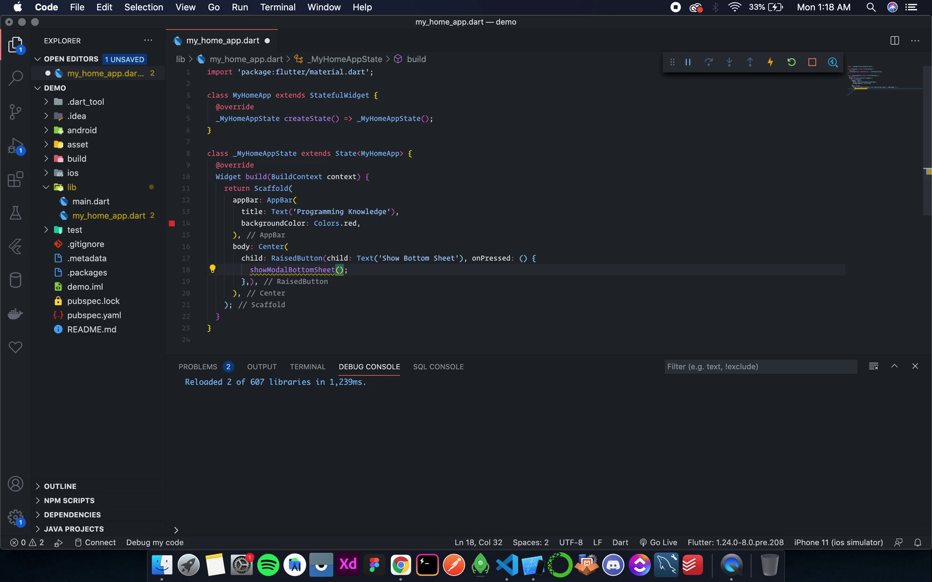
pyautogui.press('Return')
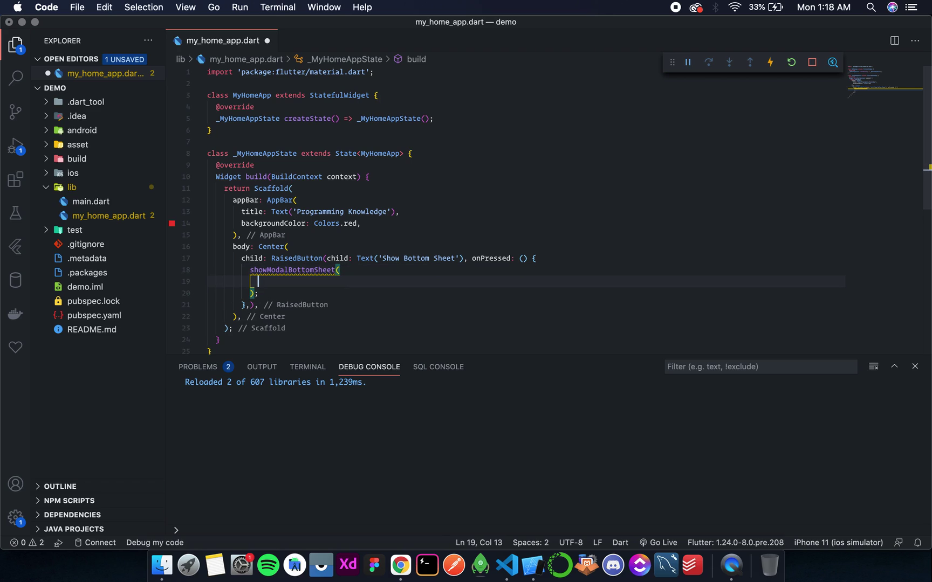
pyautogui.write('con')
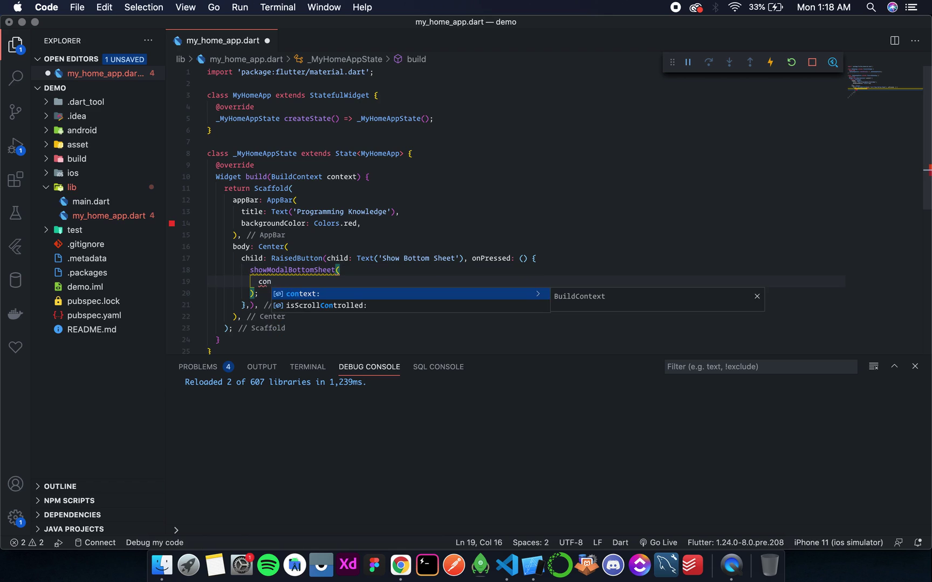
pyautogui.press('Return')
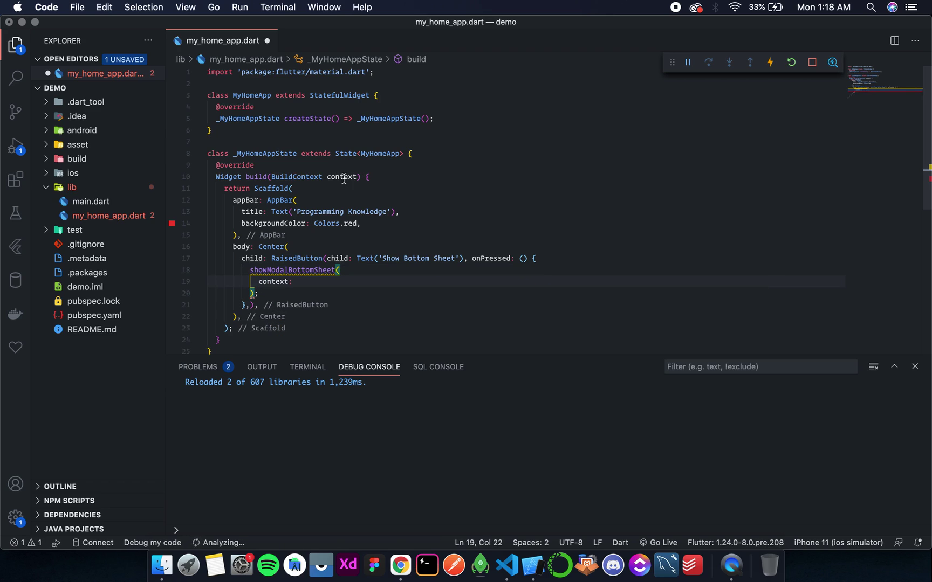
pyautogui.doubleClick(342, 177)
pyautogui.click(306, 287)
pyautogui.write('conetx')
pyautogui.press('BackSpace')
pyautogui.press('BackSpace')
pyautogui.press('BackSpace')
pyautogui.write('text')
pyautogui.write(', builder: ')
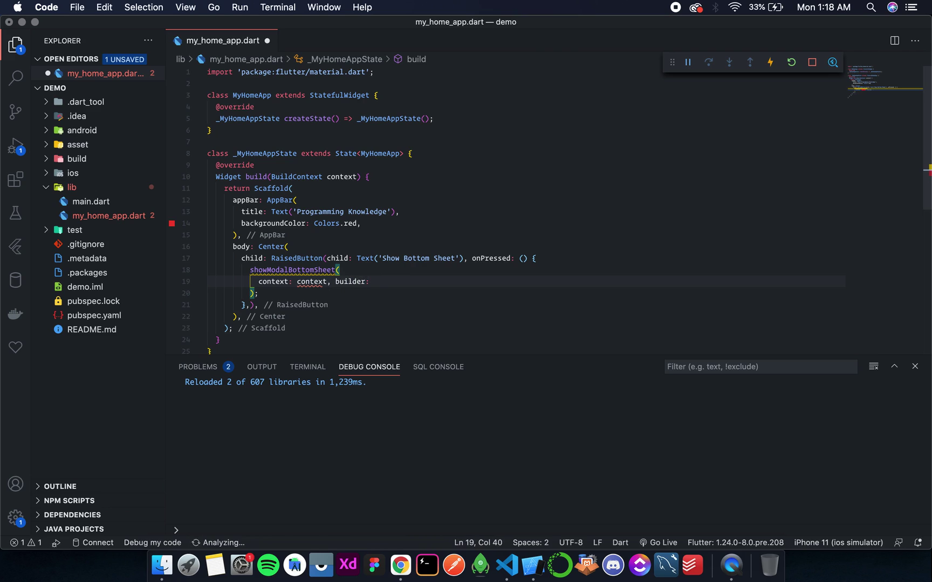
pyautogui.write('(')
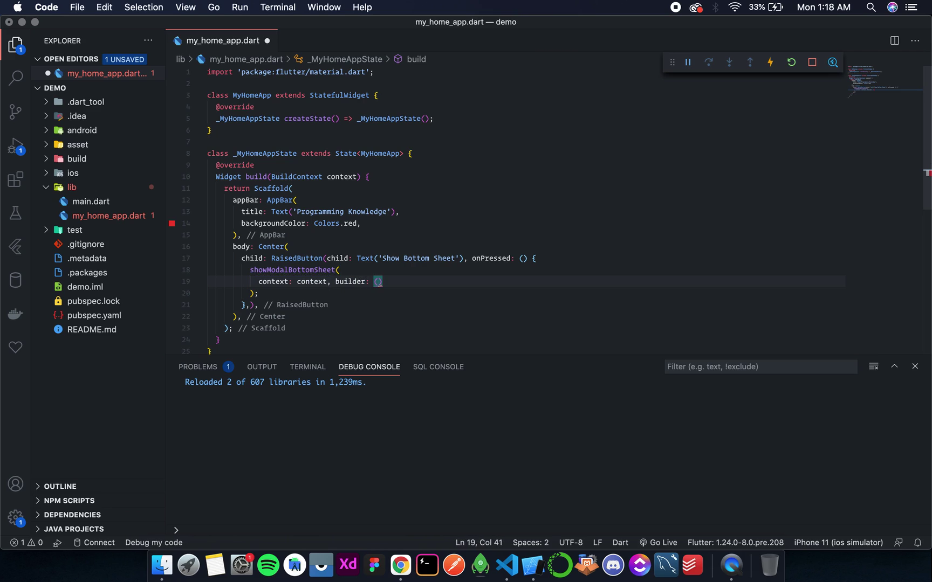
pyautogui.write('BuildCo')
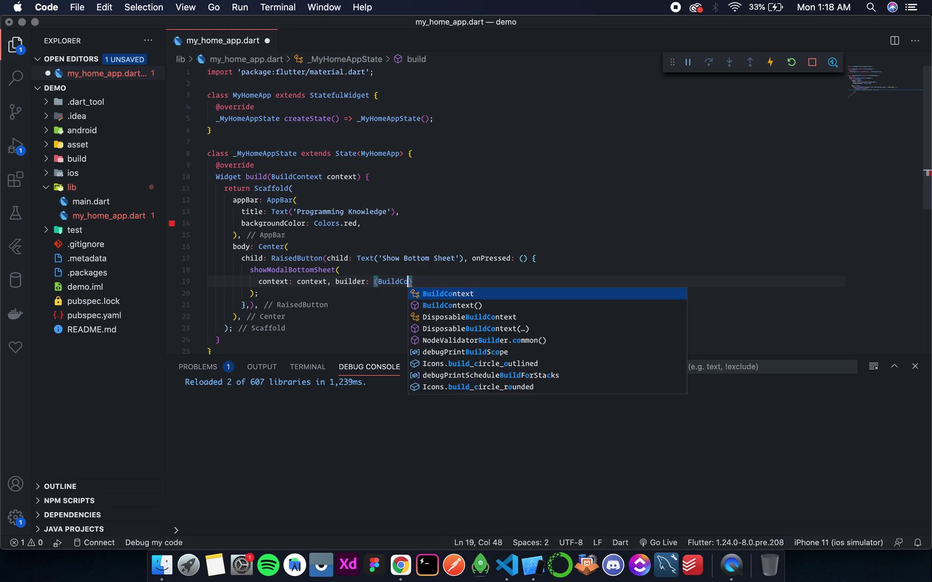
pyautogui.write('ntext c')
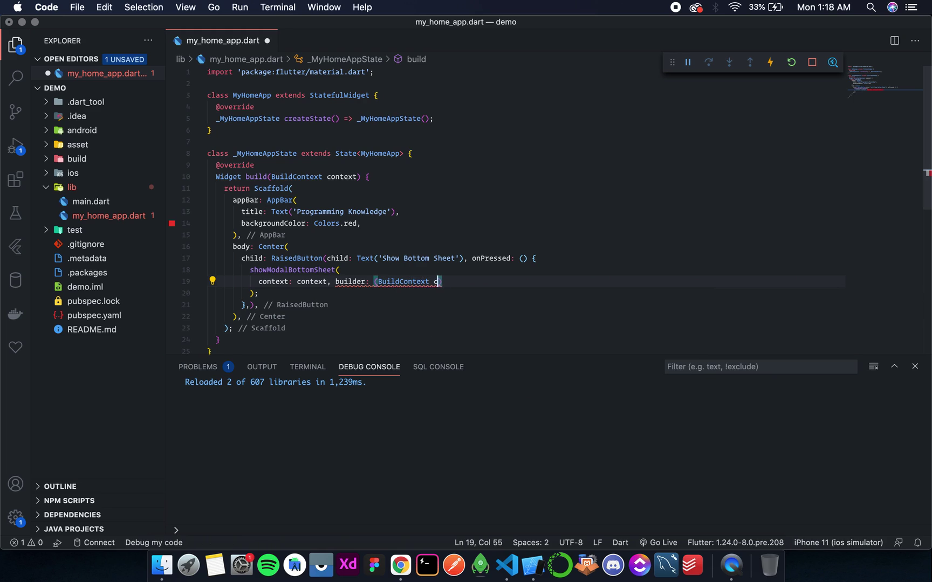
pyautogui.write('ontext) {')
# Add a builder returning a red Container with height 400.0, then format and save
pyautogui.press('Return')
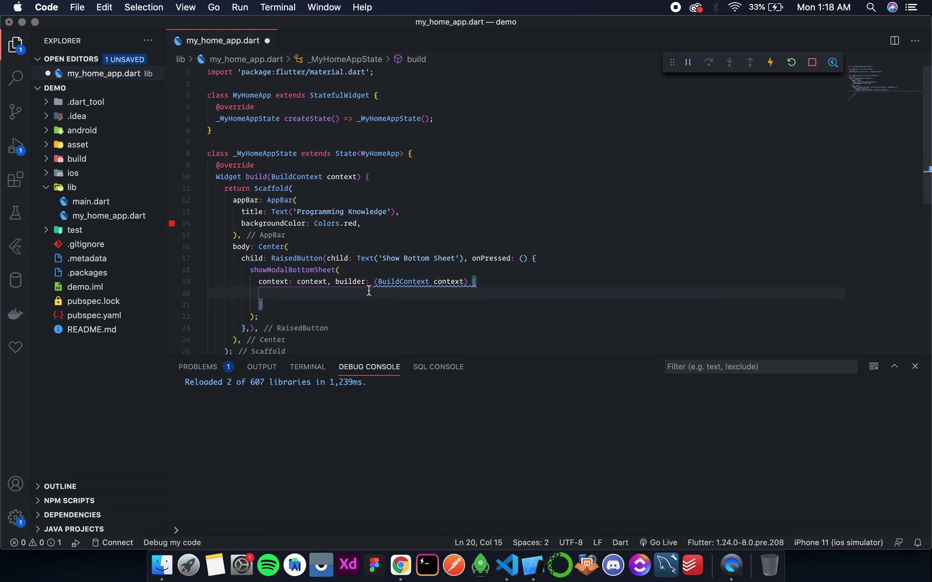
pyautogui.write('retu')
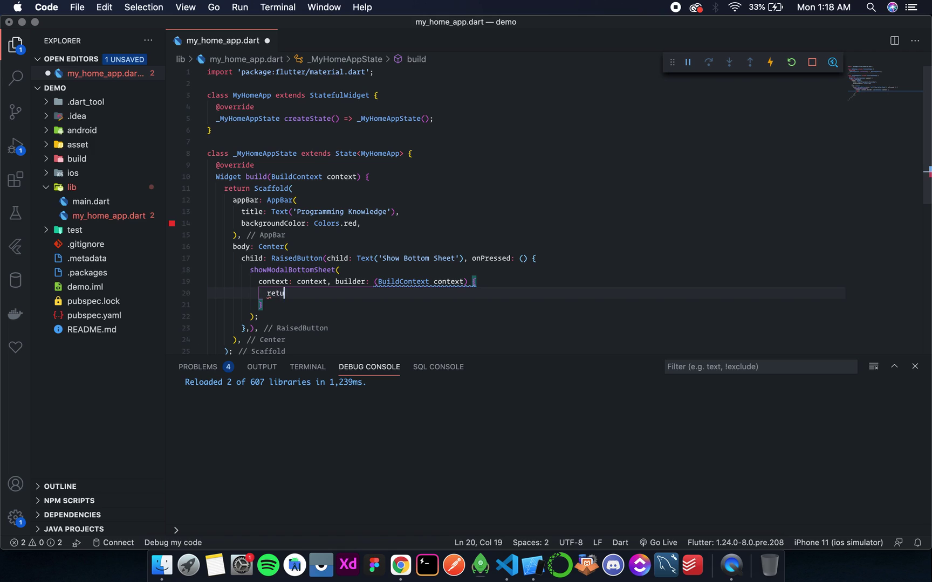
pyautogui.write('rn Container(')
pyautogui.press('Return')
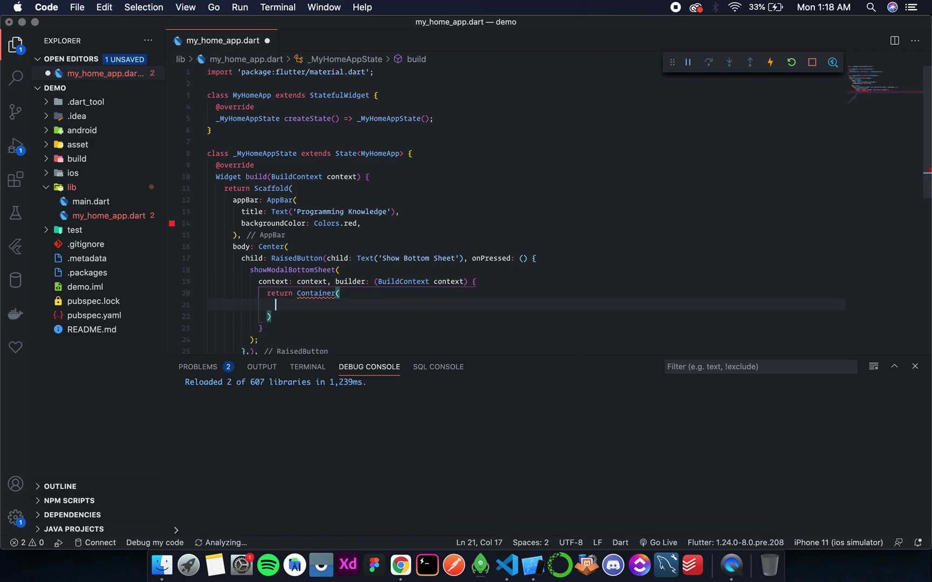
pyautogui.write('height')
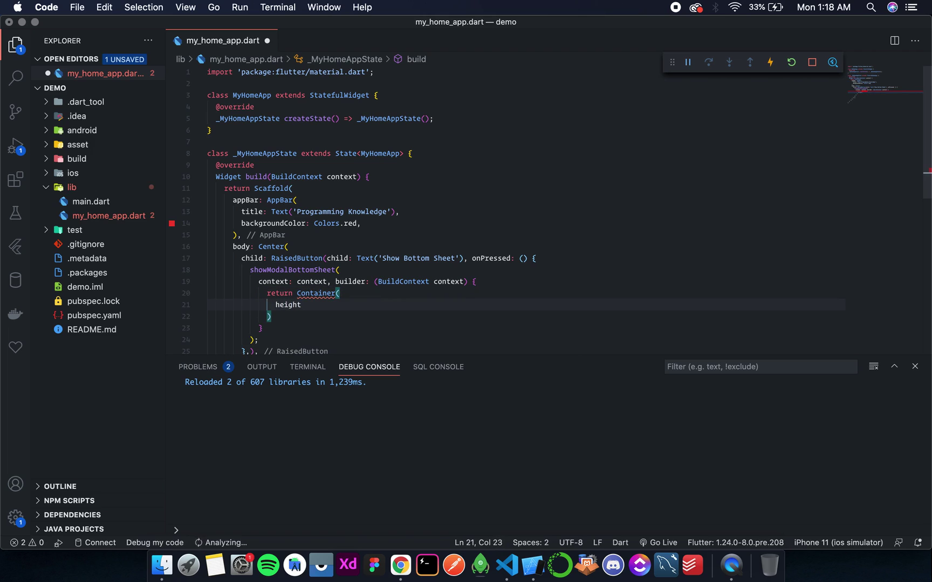
pyautogui.write(': 400.0')
pyautogui.write(', col')
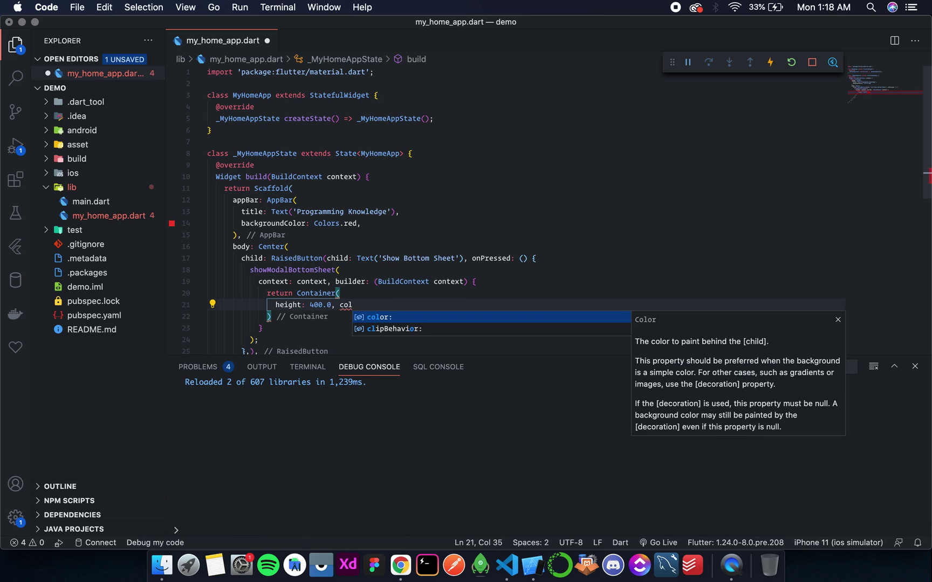
pyautogui.press('Return')
pyautogui.write('Colors.red,')
pyautogui.press('Down')
pyautogui.write(';')
pyautogui.hotkey('shift', 'alt', 'f')
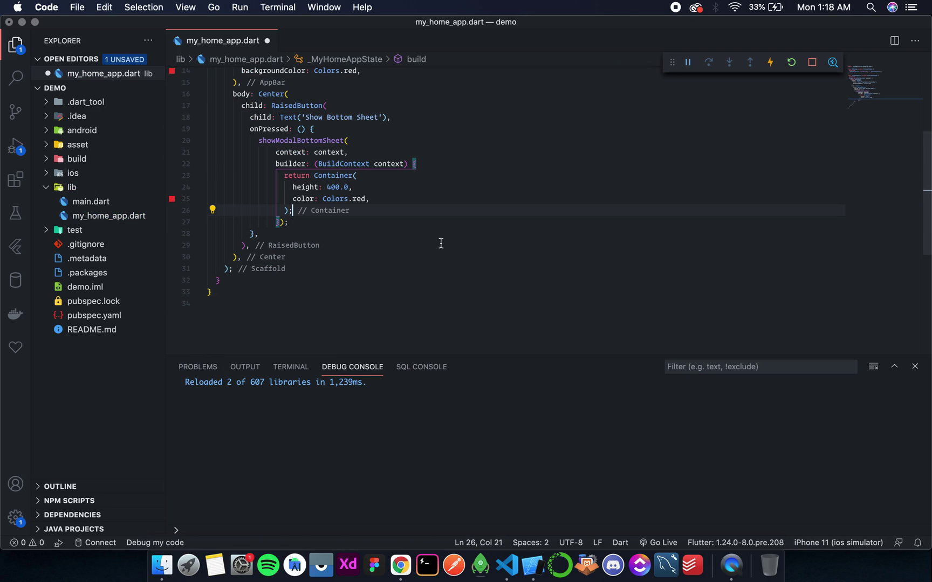
pyautogui.press('super+s')
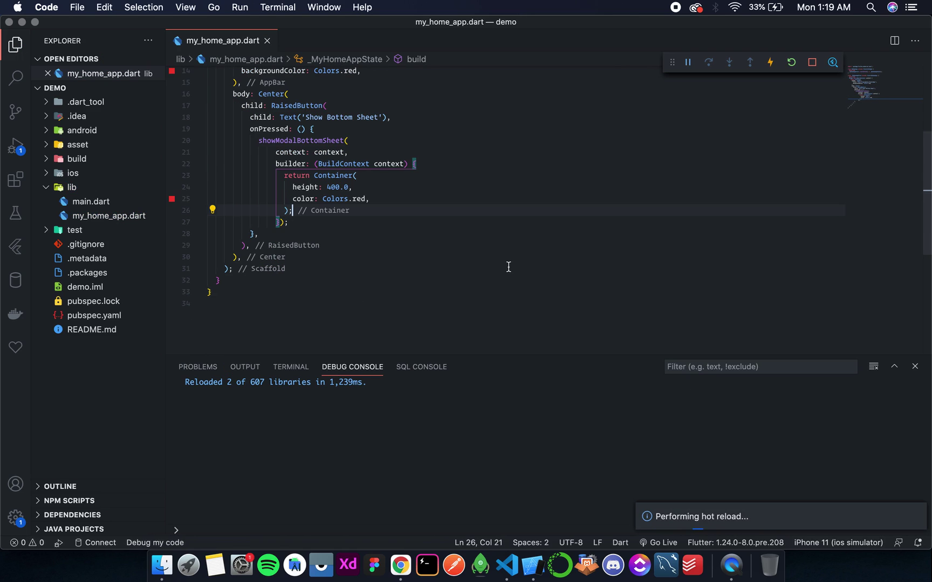
pyautogui.hotkey('ctrl', 'Up')
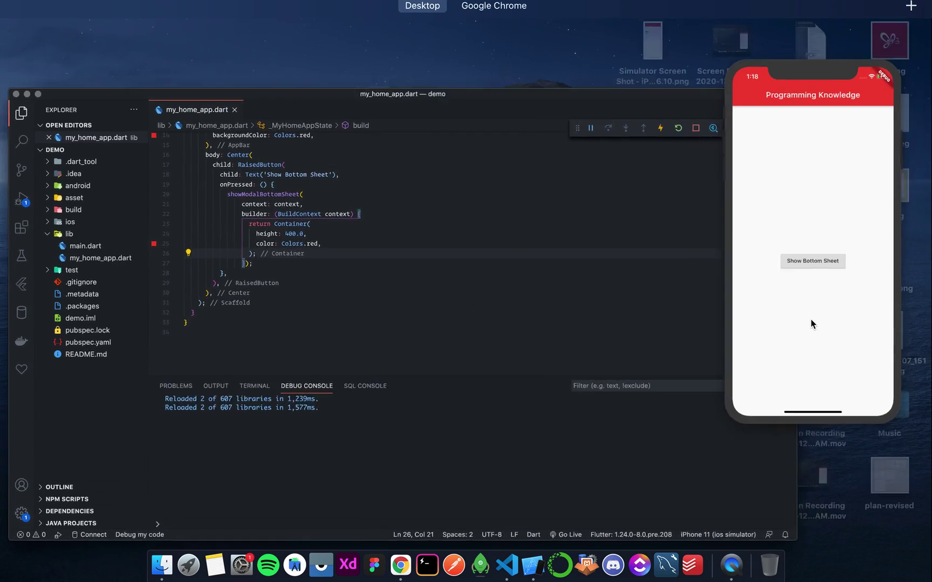
pyautogui.click(811, 320)
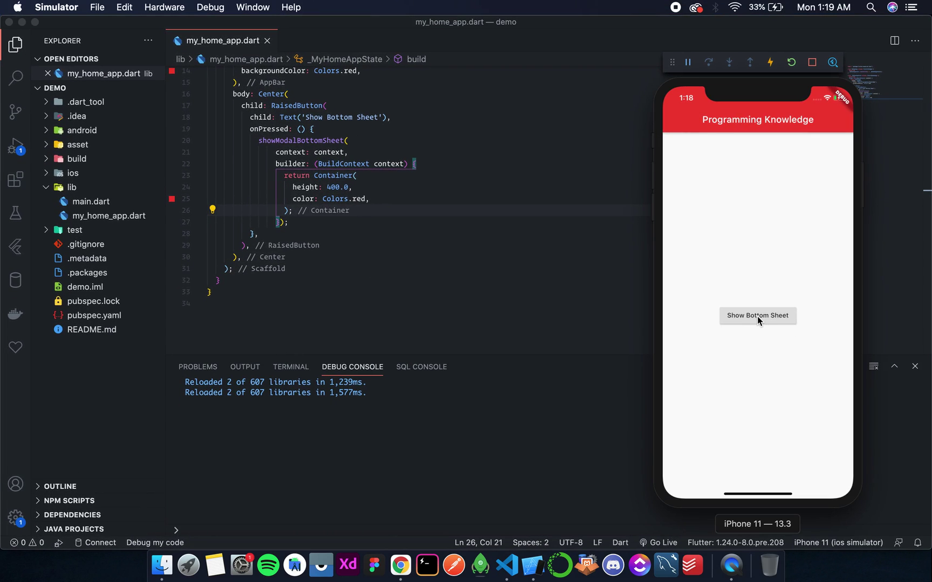
pyautogui.click(757, 318)
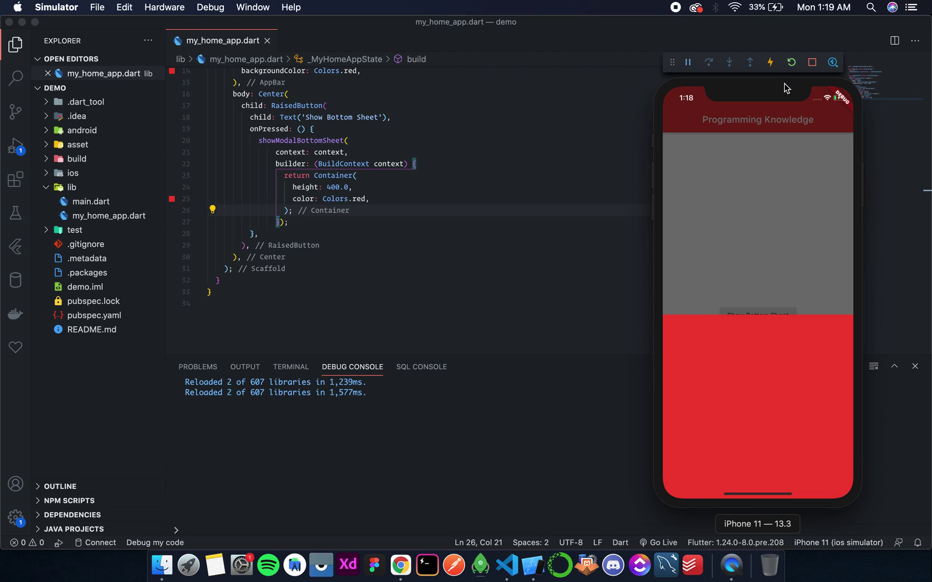
pyautogui.click(738, 164)
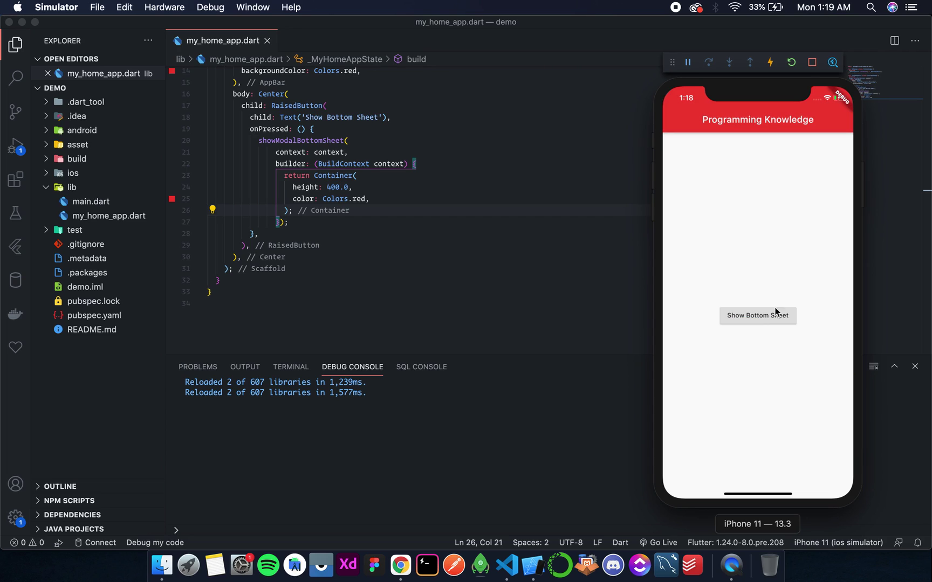
pyautogui.click(750, 315)
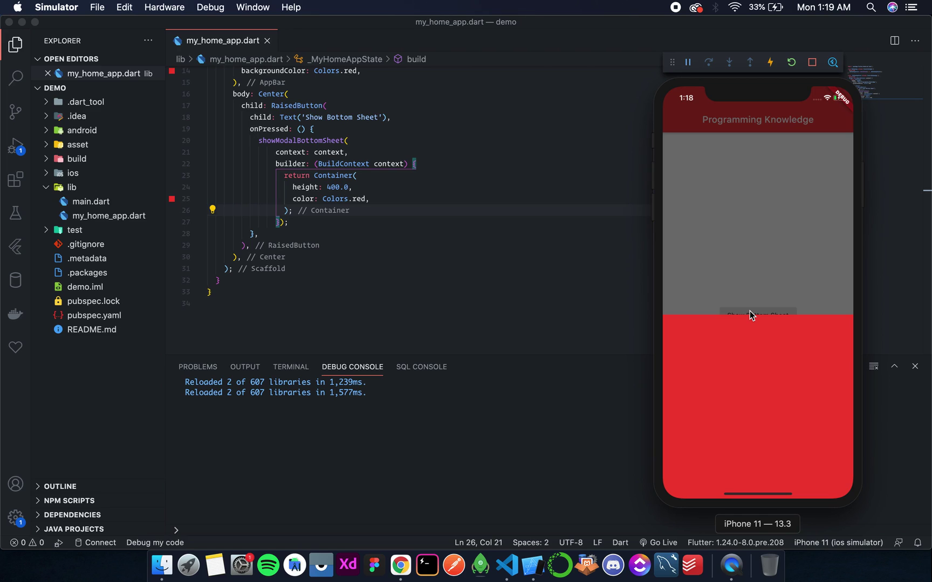
pyautogui.click(754, 233)
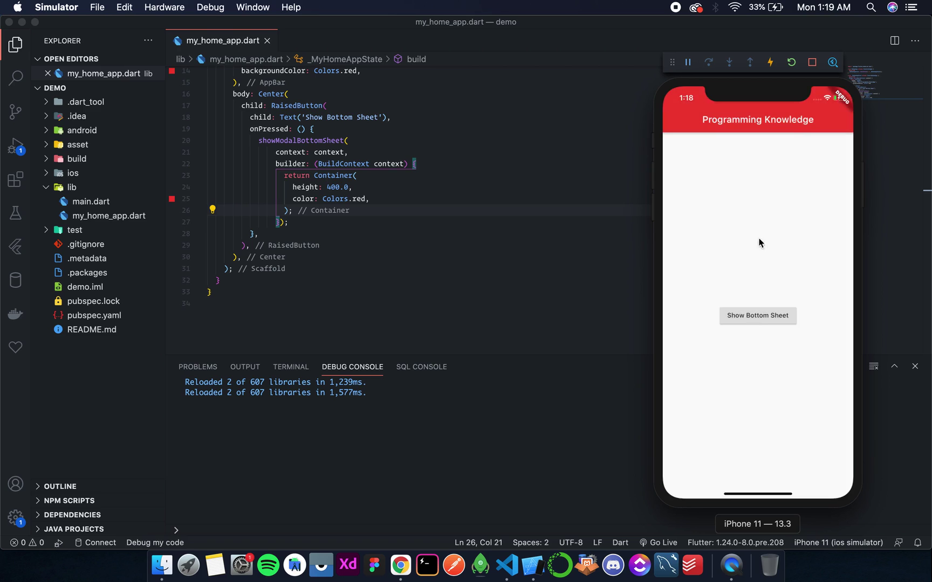
pyautogui.hotkey('ctrl', 'Up')
pyautogui.click(521, 327)
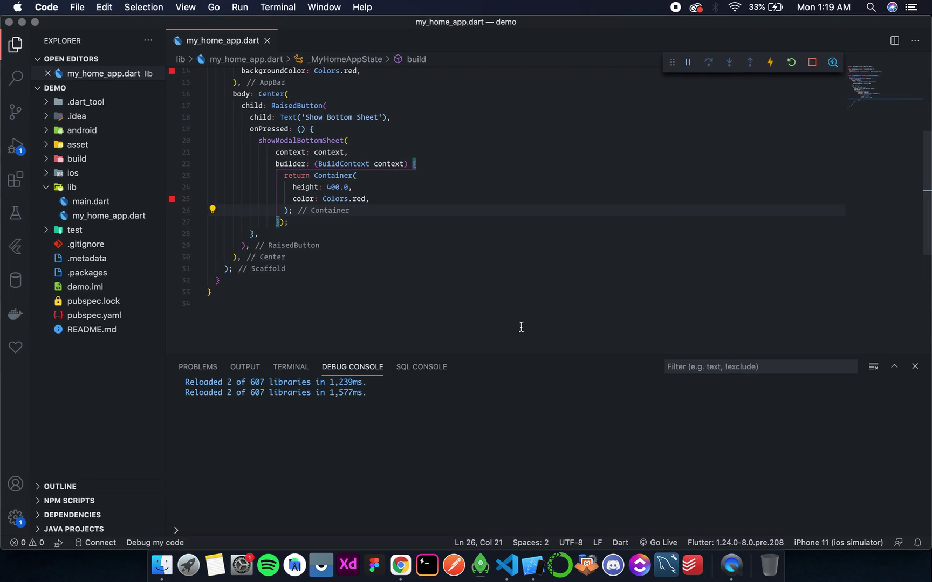
# Replace showModalBottomSheet with showBottomSheet and save to hot-reload the app
pyautogui.doubleClick(319, 140)
pyautogui.write('show(')
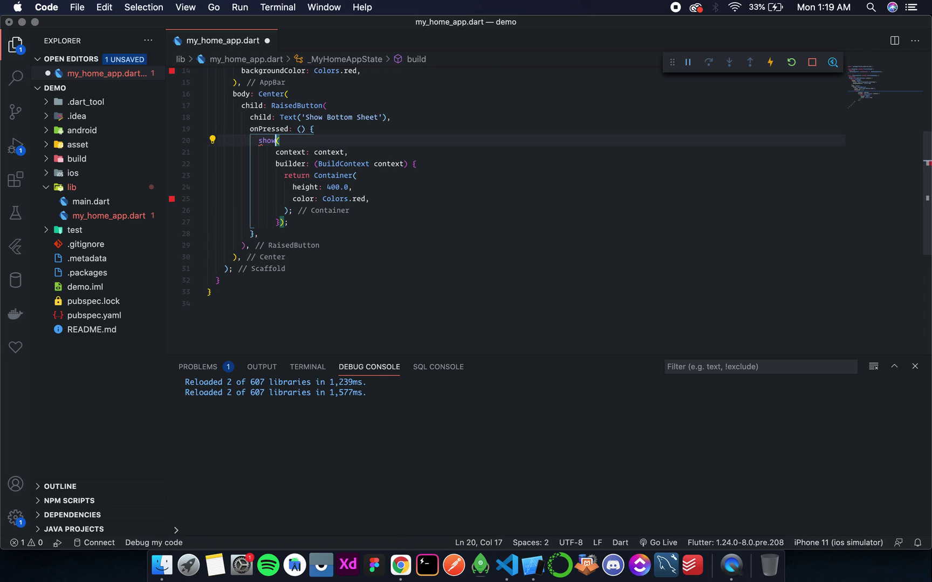
pyautogui.write('Bo')
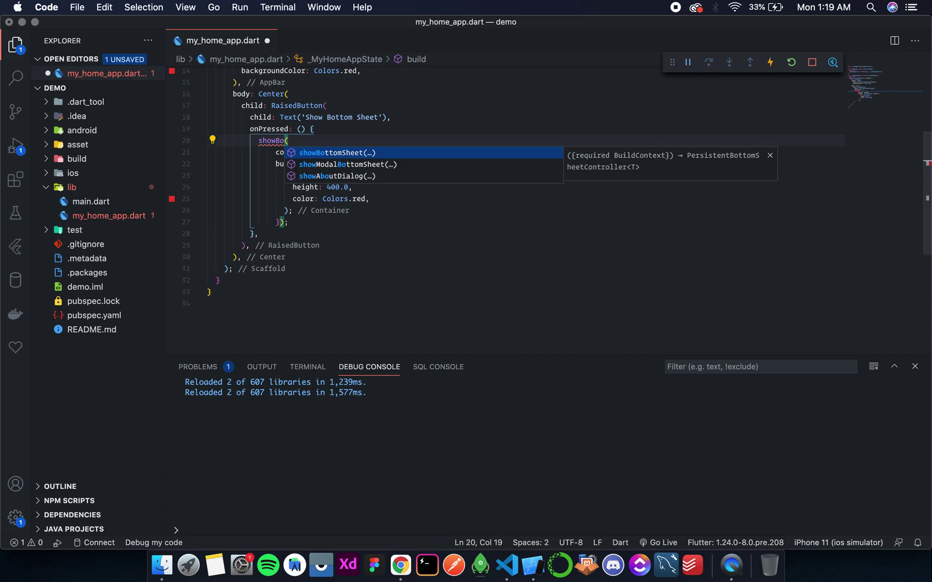
pyautogui.press('Return')
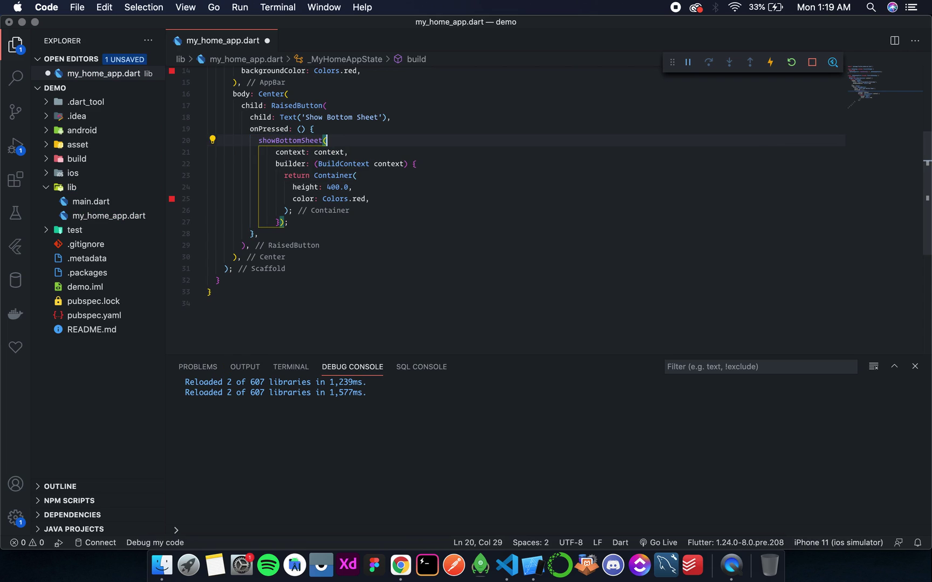
pyautogui.press('super+s')
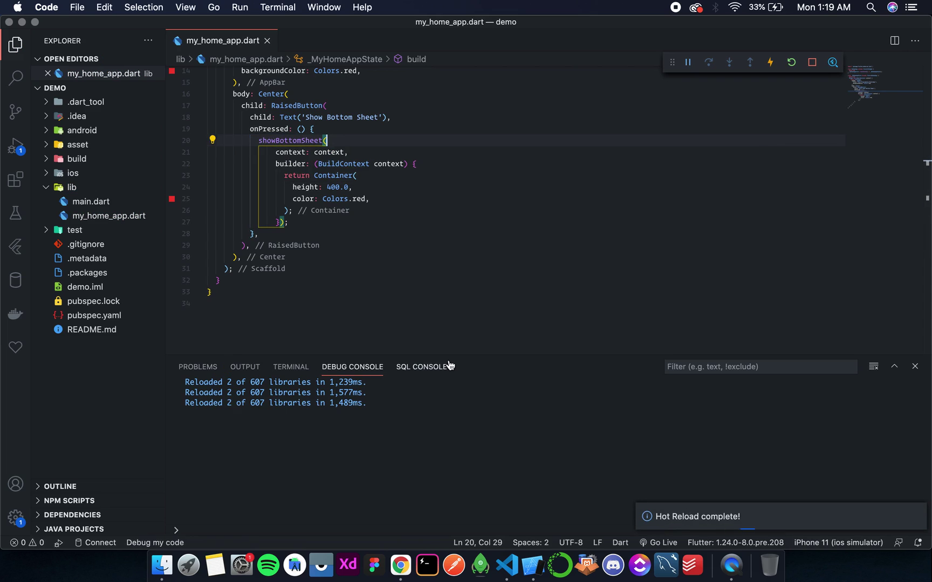
pyautogui.hotkey('ctrl', 'Up')
# Tap Show Bottom Sheet in the simulator, getting an error, then return to VS Code
pyautogui.click(819, 297)
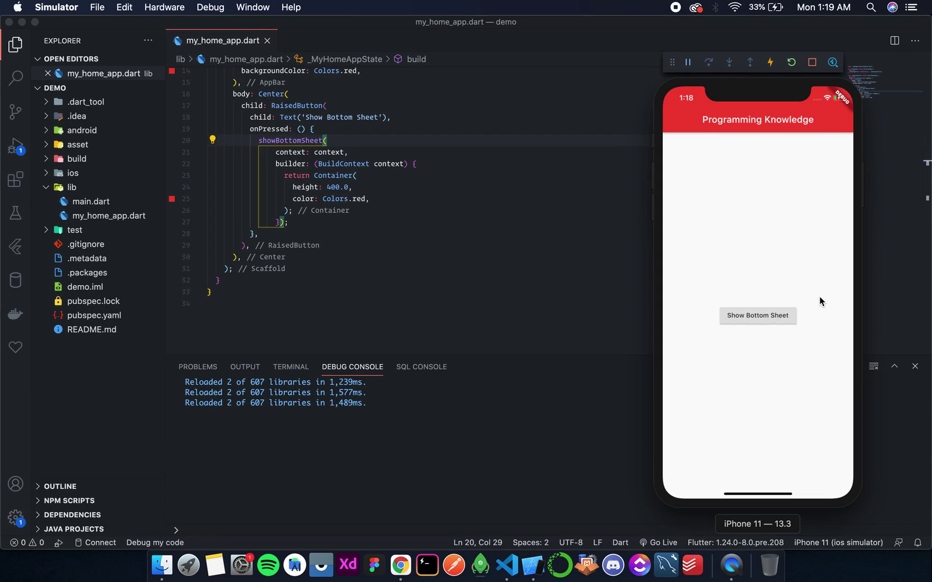
pyautogui.click(758, 319)
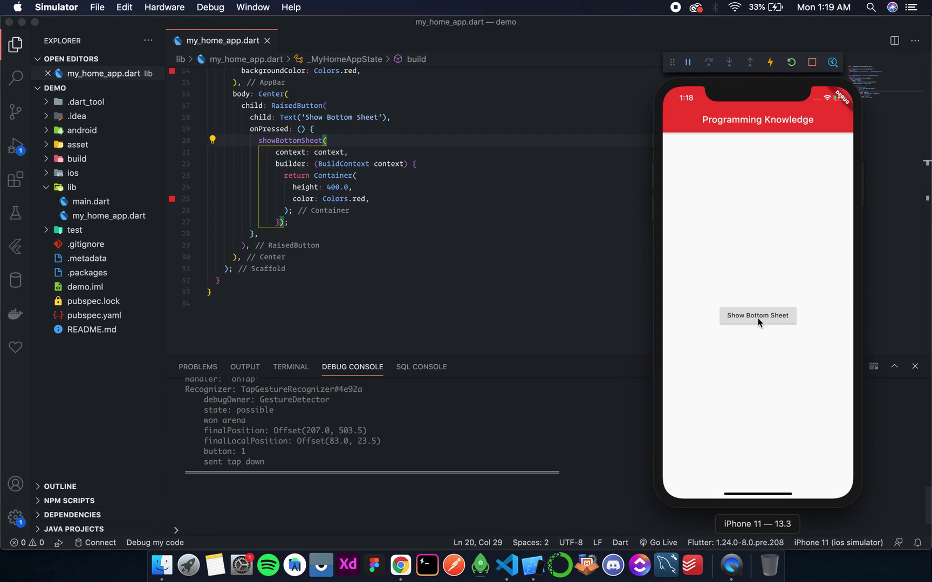
pyautogui.scroll(5, 417, 447)
pyautogui.scroll(-2, 417, 447)
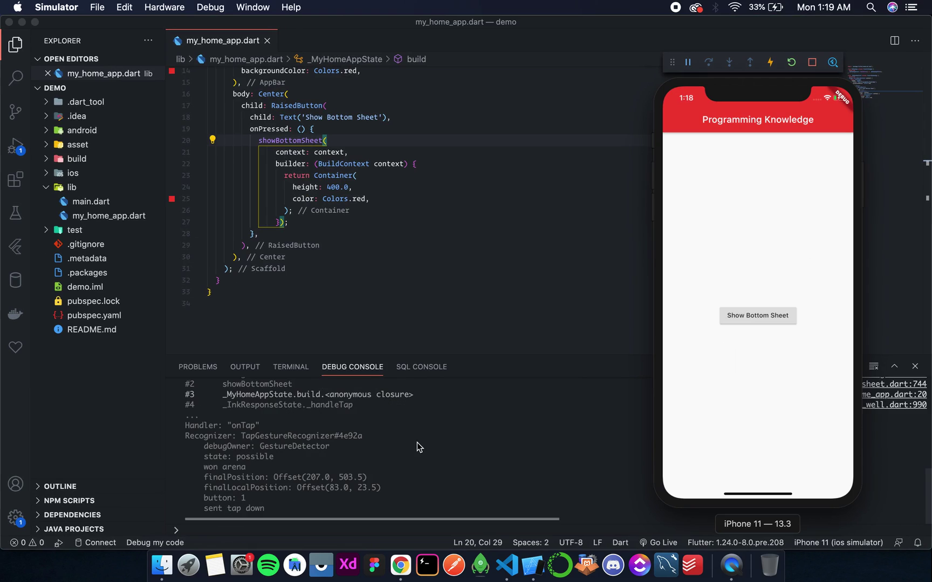
pyautogui.hotkey('ctrl', 'Up')
pyautogui.click(383, 412)
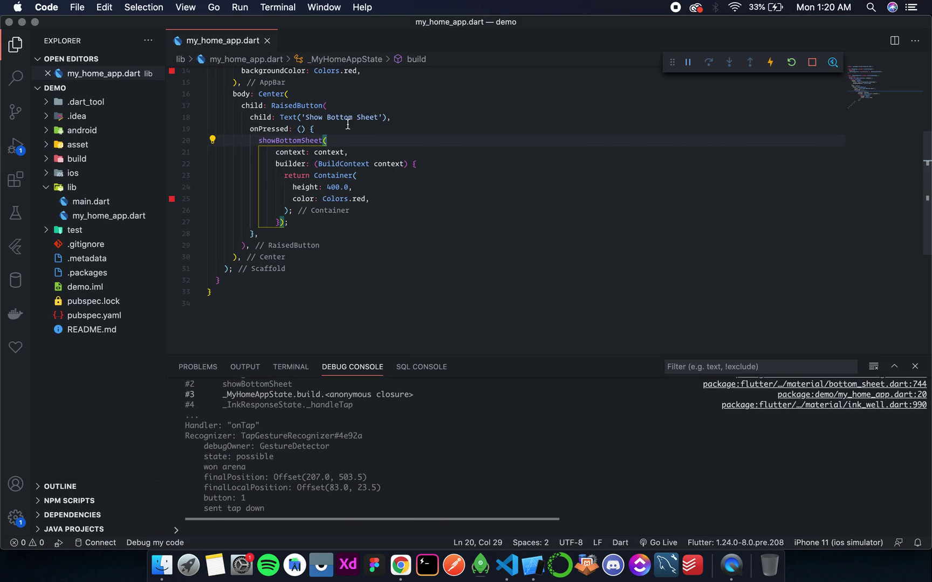
pyautogui.scroll(5, 347, 125)
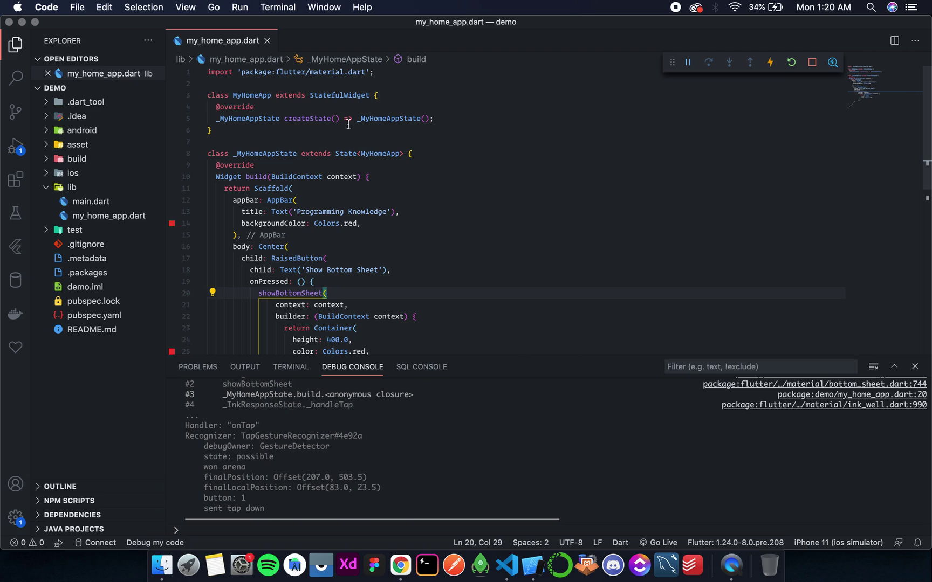
# Declare var _scaffoldKey = GlobalKey<ScaffoldState>(); at the top of _MyHomeAppState
pyautogui.click(427, 152)
pyautogui.press('Return')
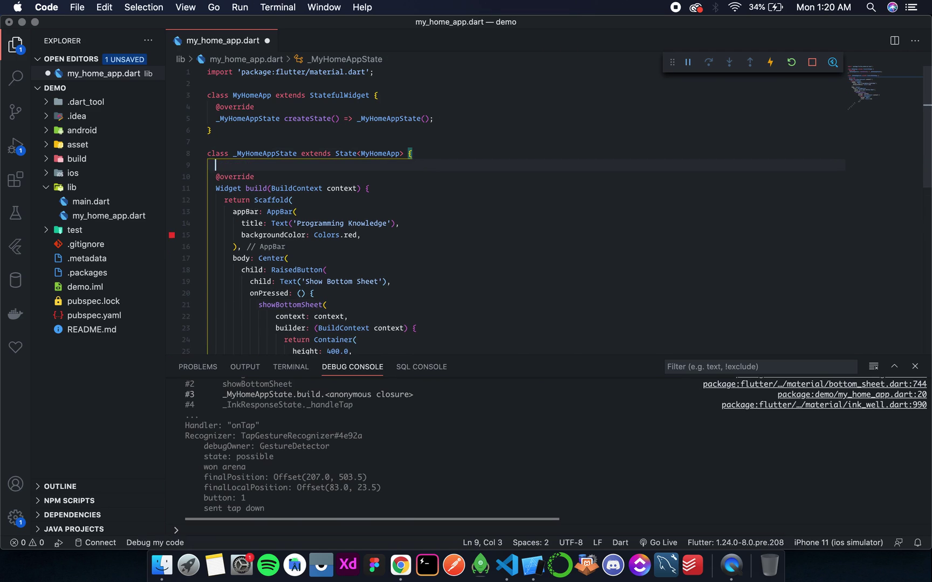
pyautogui.press('Return')
pyautogui.press('Return')
pyautogui.press('Up')
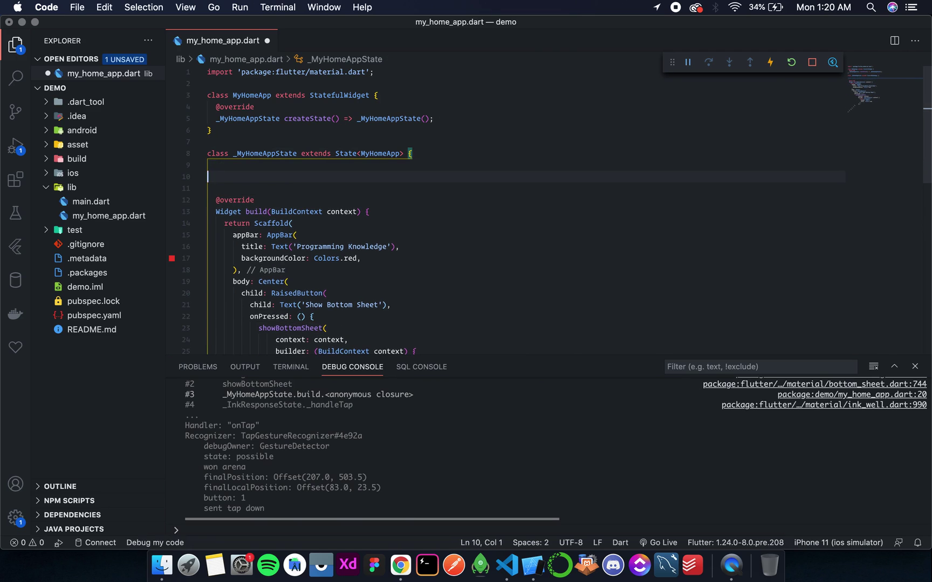
pyautogui.press('Tab')
pyautogui.write('var')
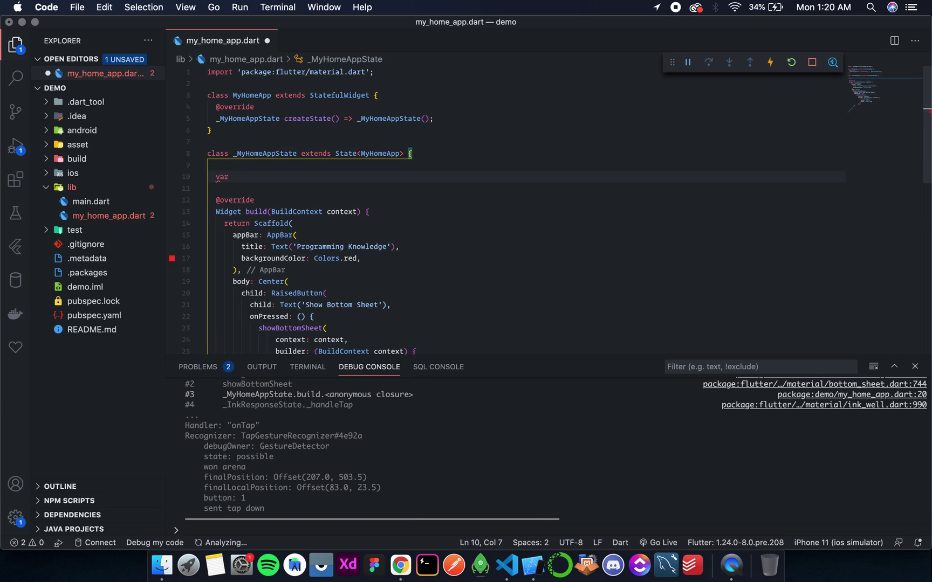
pyautogui.write(' _scaffoldK')
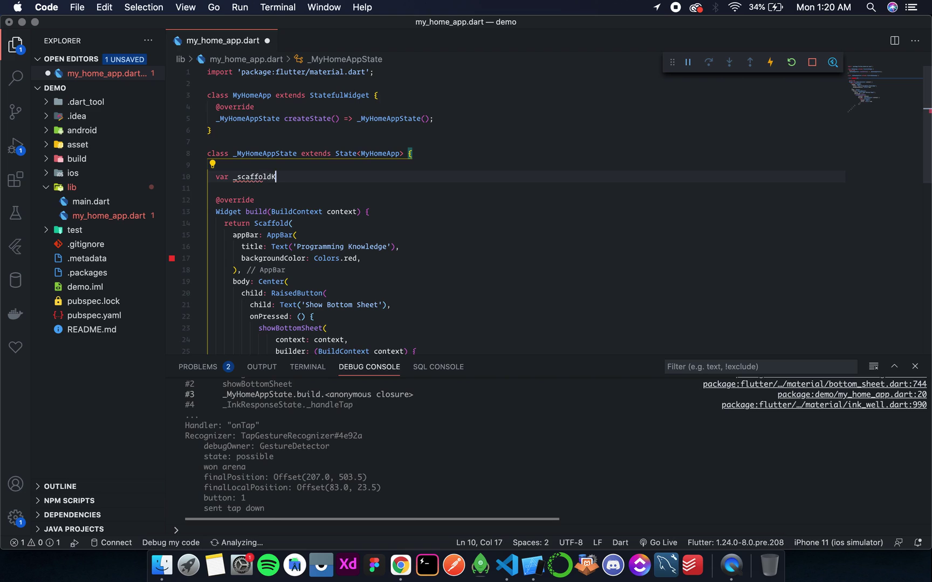
pyautogui.write('ey')
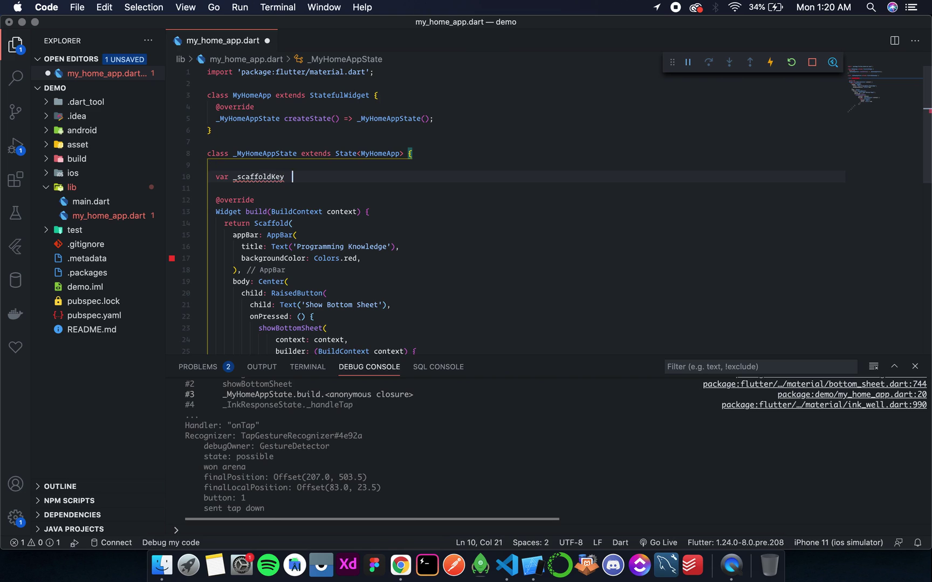
pyautogui.write(' = Globa')
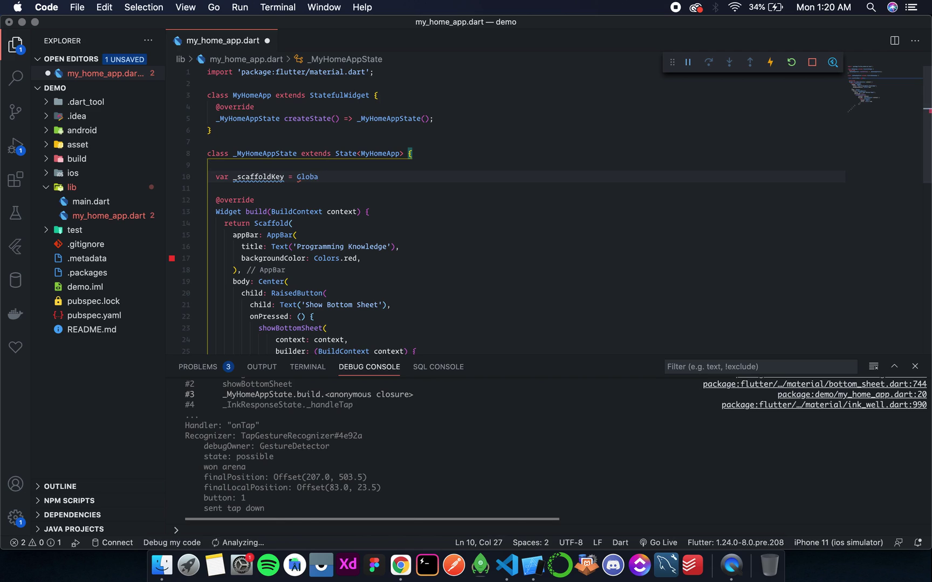
pyautogui.write('l')
pyautogui.write('K')
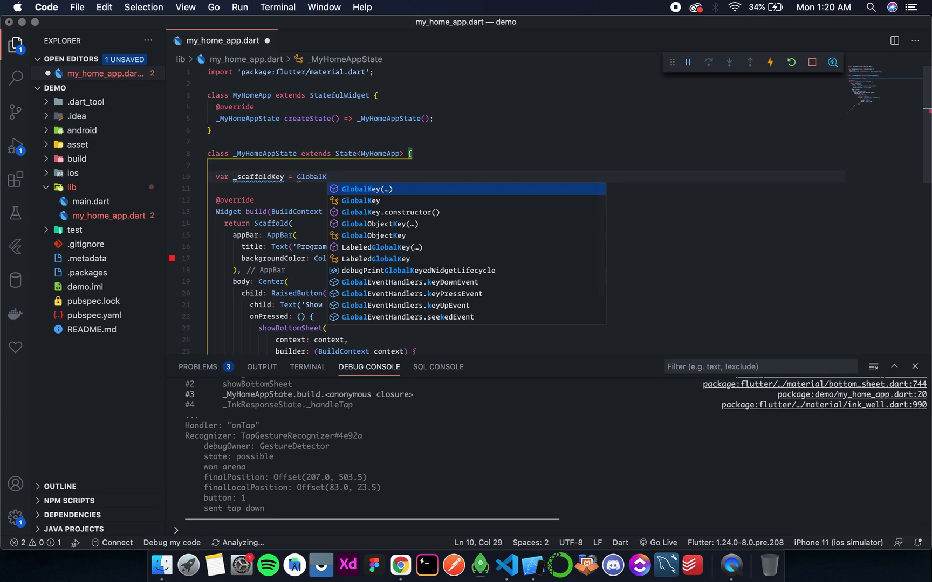
pyautogui.press('Return')
pyautogui.press('Right')
pyautogui.write(';')
pyautogui.press('Left')
pyautogui.press('Left')
pyautogui.press('Left')
pyautogui.write('<')
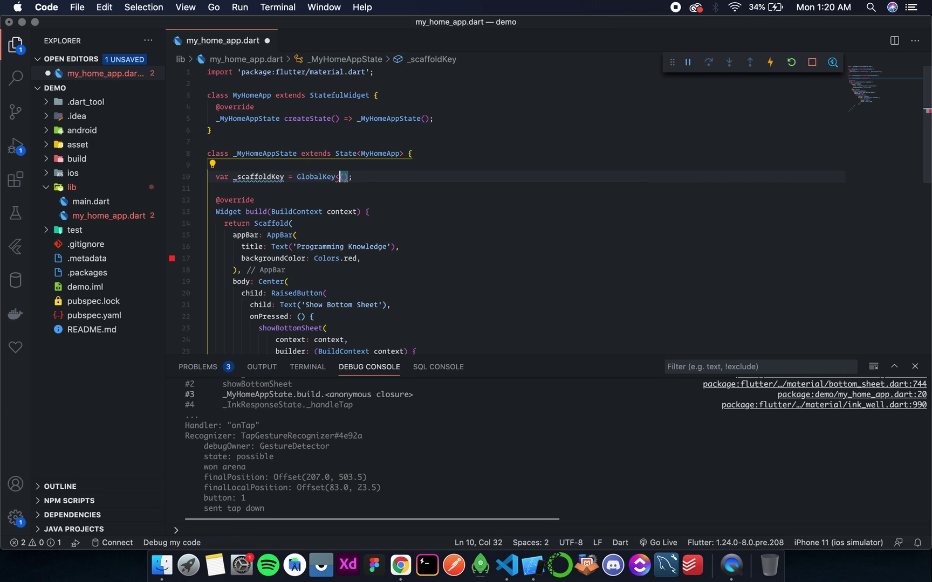
pyautogui.write('Scaf')
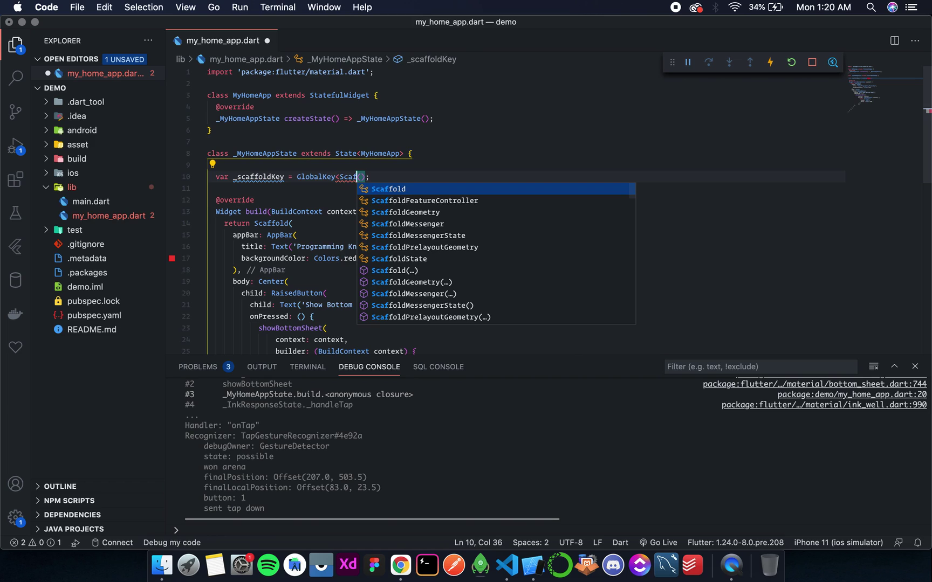
pyautogui.write('foldState')
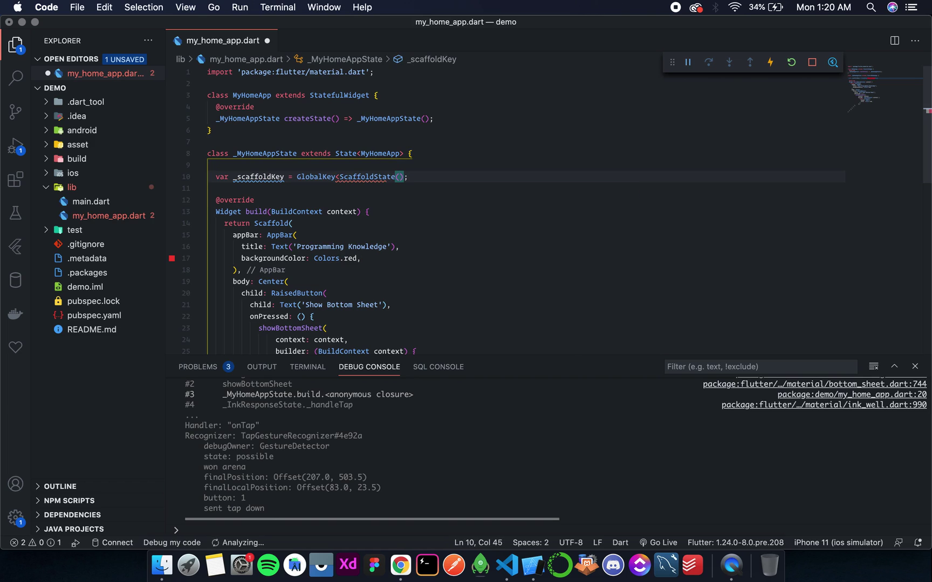
pyautogui.write('>')
# Begin a key: argument on a new line inside Scaffold(
pyautogui.press('Down')
pyautogui.press('Down')
pyautogui.press('Down')
pyautogui.press('Down')
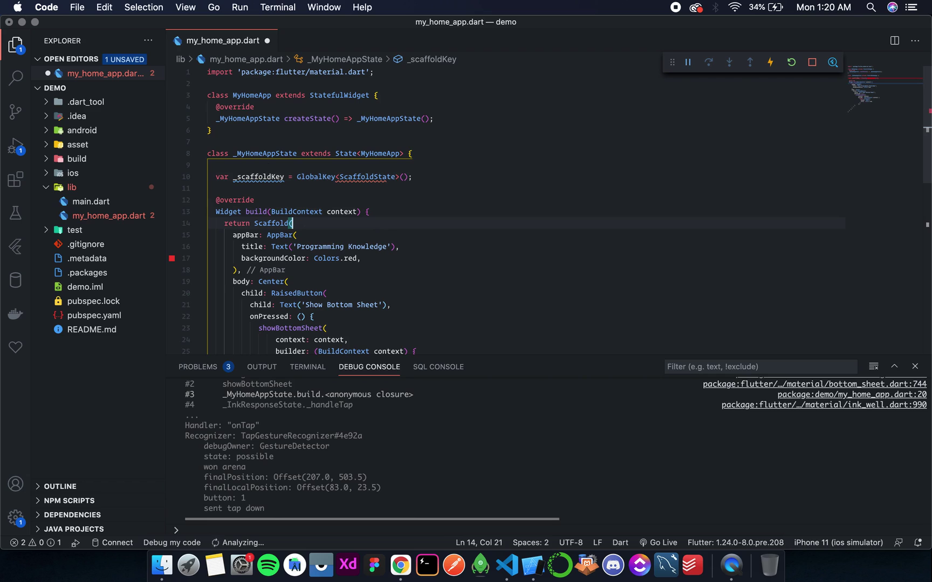
pyautogui.press('Return')
pyautogui.write('ke')
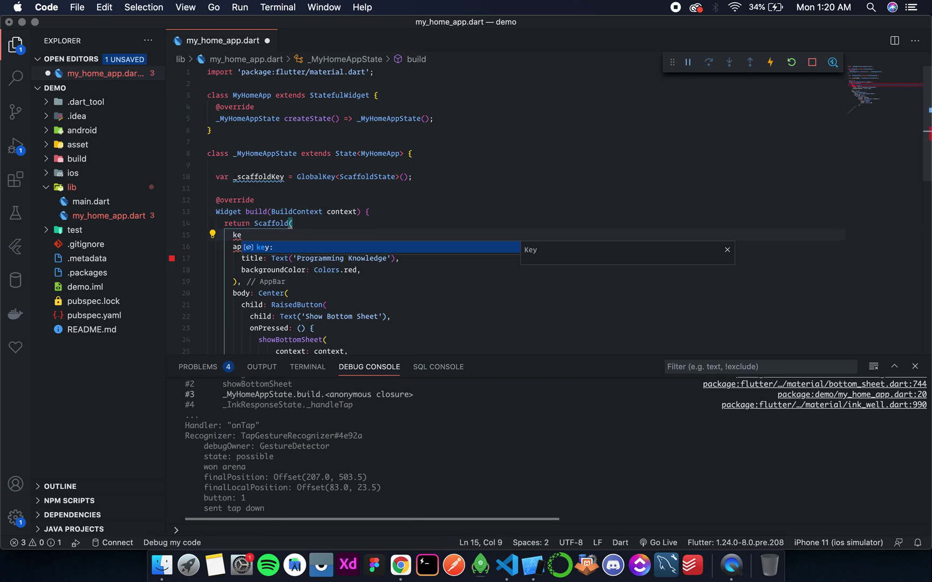
pyautogui.press('Return')
pyautogui.write('_sca,')
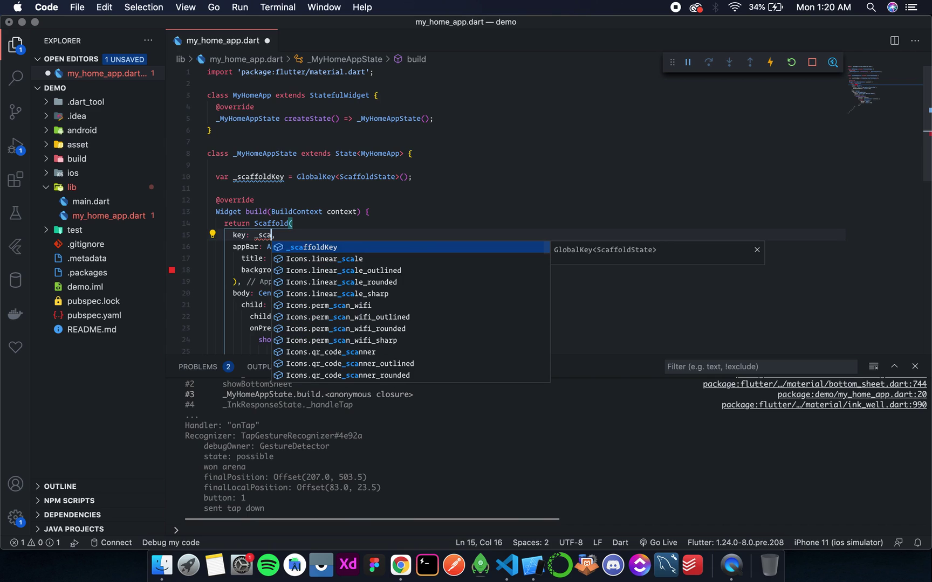
# Set the Scaffold's key to _scaffoldKey and check the app in the simulator
pyautogui.press('Return')
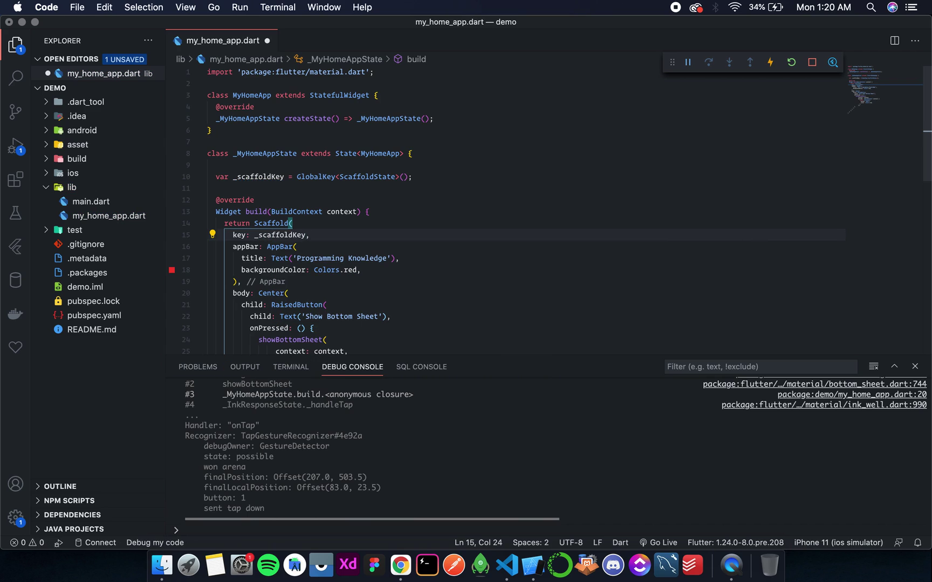
pyautogui.hotkey('ctrl', 'Up')
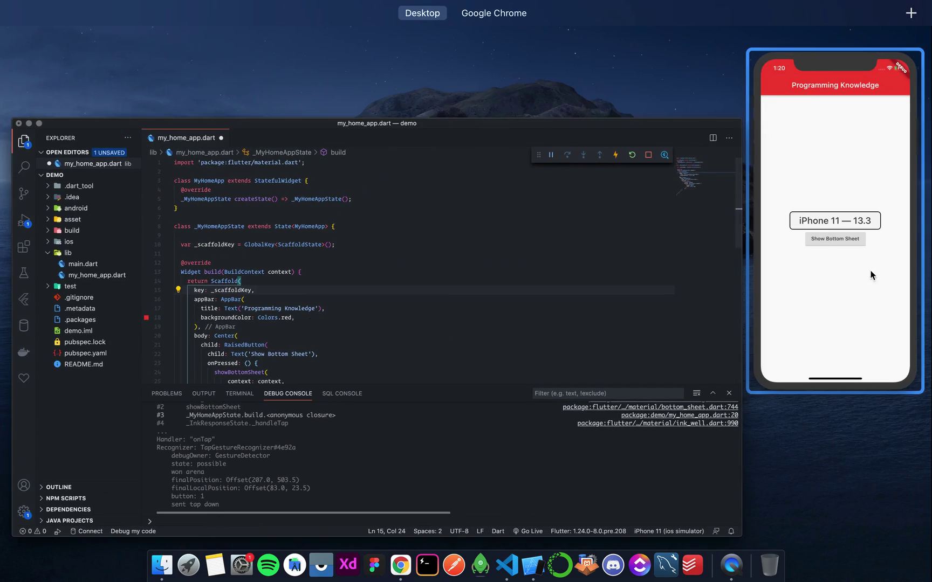
pyautogui.click(825, 277)
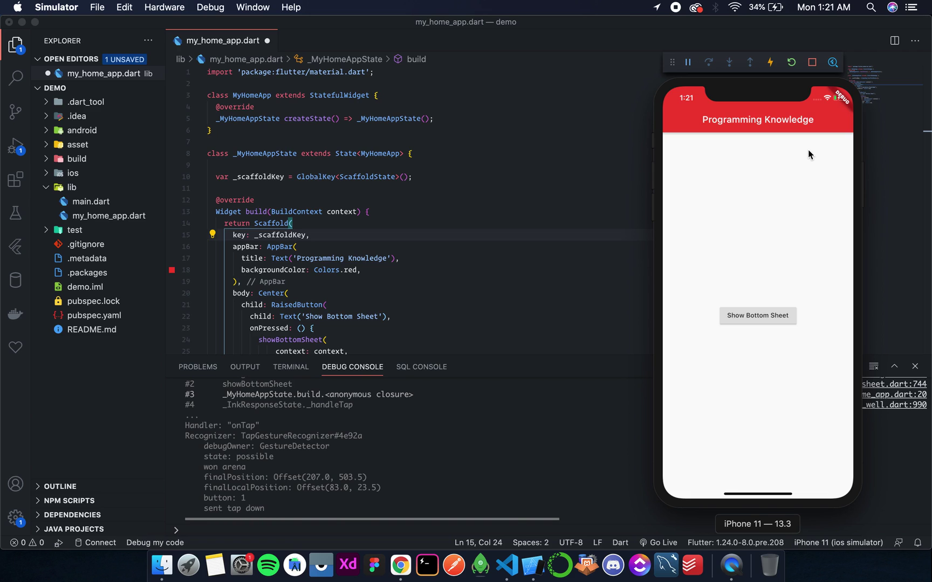
pyautogui.hotkey('ctrl', 'Up')
pyautogui.click(697, 167)
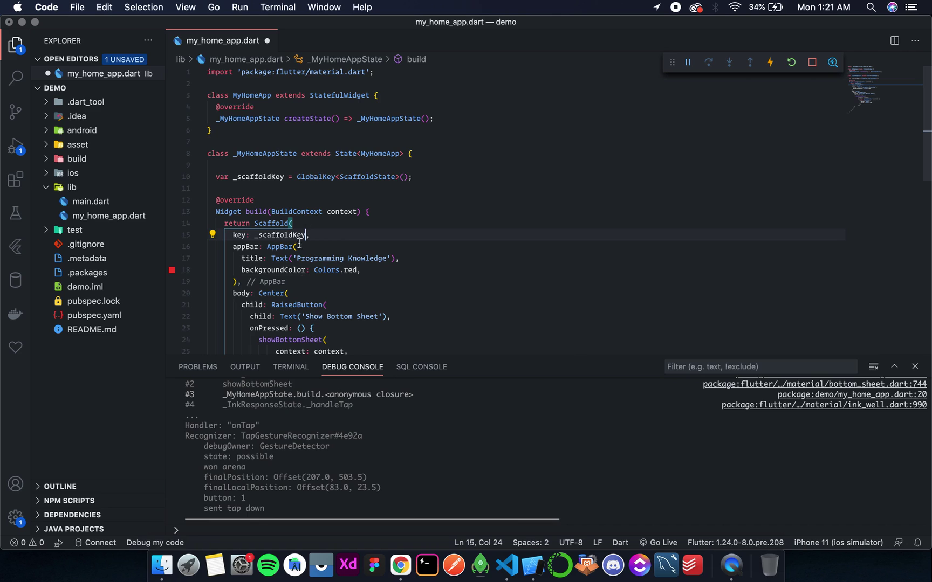
pyautogui.moveTo(280, 246)
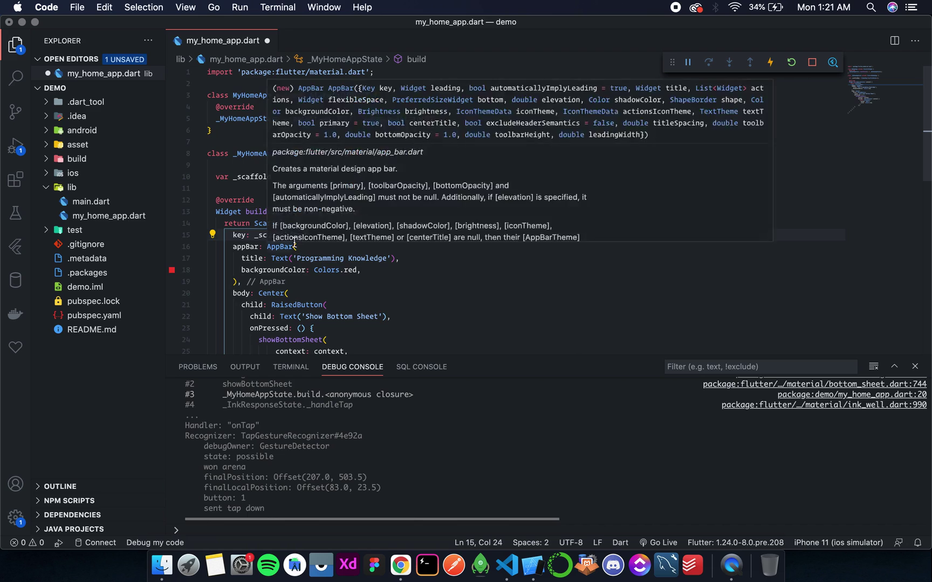
pyautogui.scroll(-5, 294, 245)
pyautogui.scroll(3, 280, 234)
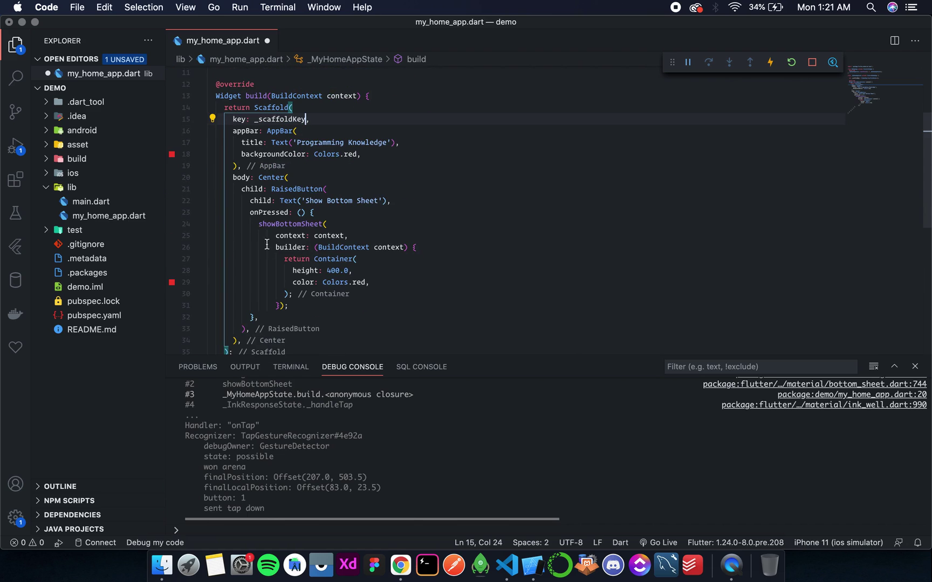
# Comment out the old showBottomSheet call and start a _scaffoldKey line in onPressed
pyautogui.moveTo(258, 224); pyautogui.dragTo(304, 303)
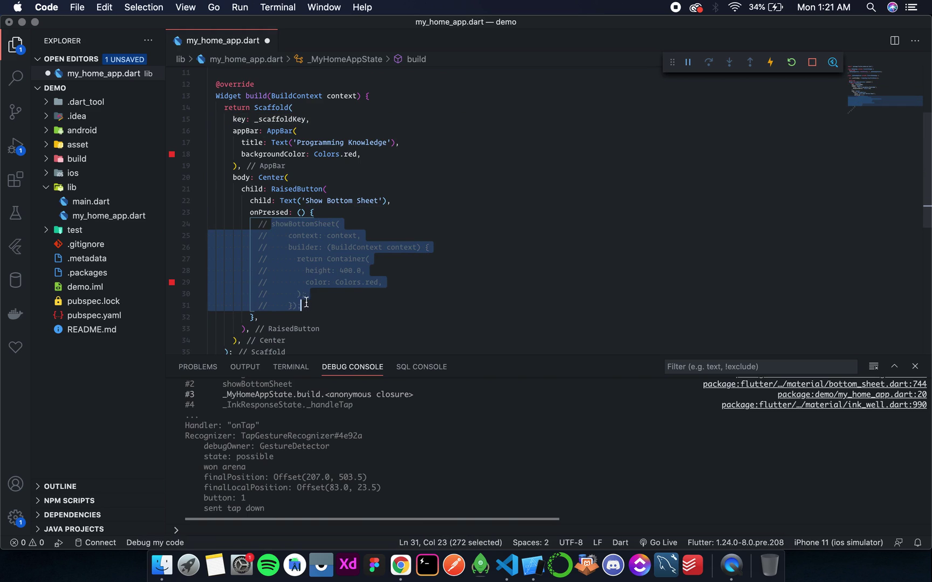
pyautogui.press('super+slash')
pyautogui.click(324, 213)
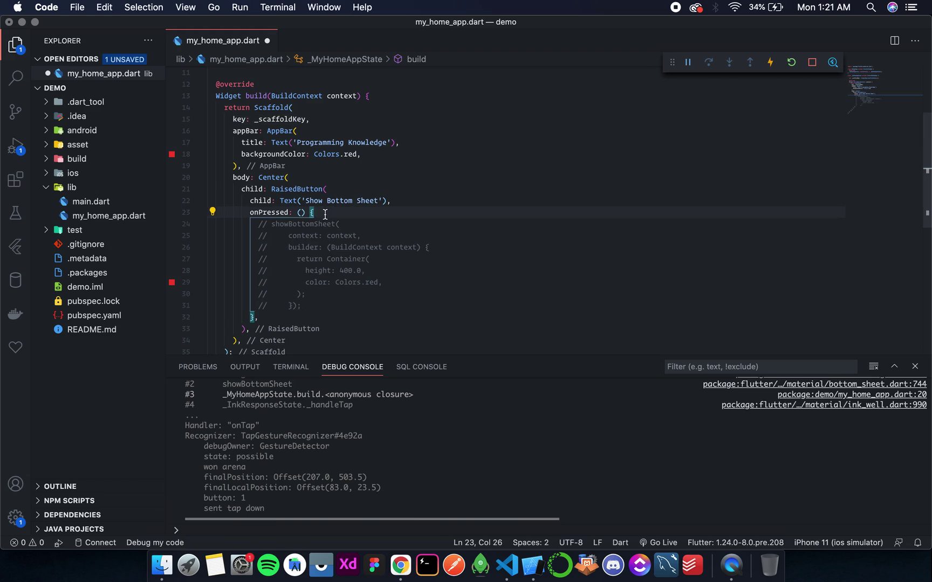
pyautogui.press('Return')
pyautogui.write('_sca')
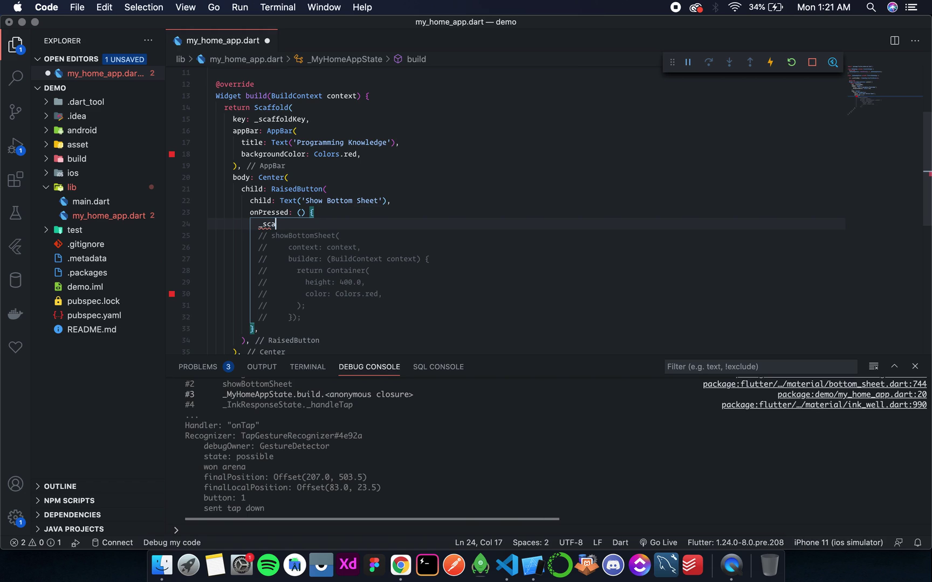
pyautogui.press('Return')
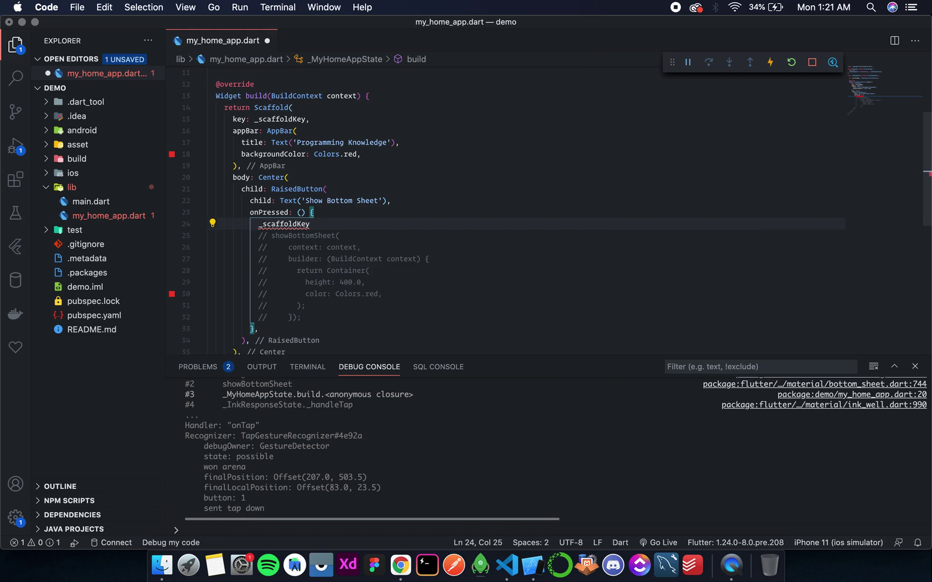
pyautogui.write('.')
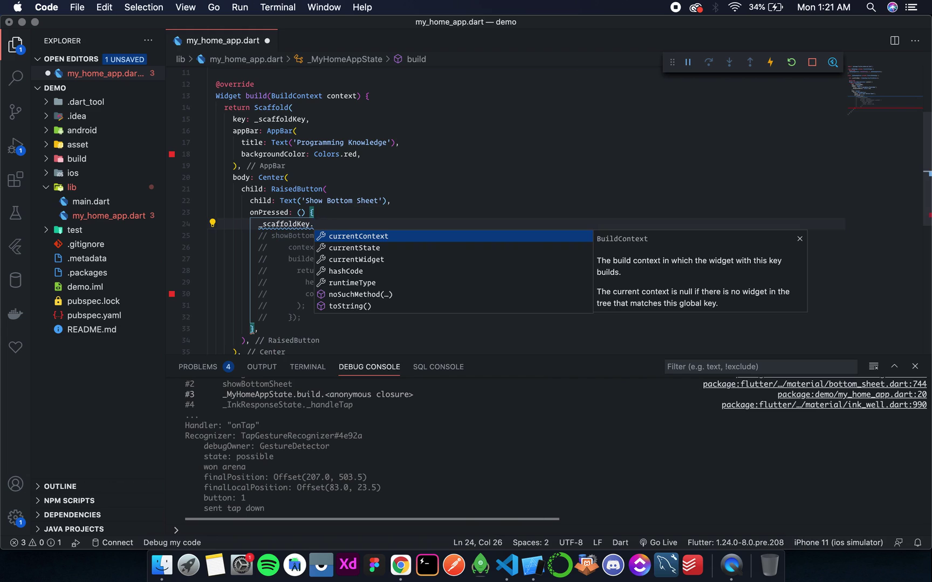
# Extend it to _scaffoldKey.currentState.showBottomSheet((context) => ), removing the null placeholder
pyautogui.press('Down')
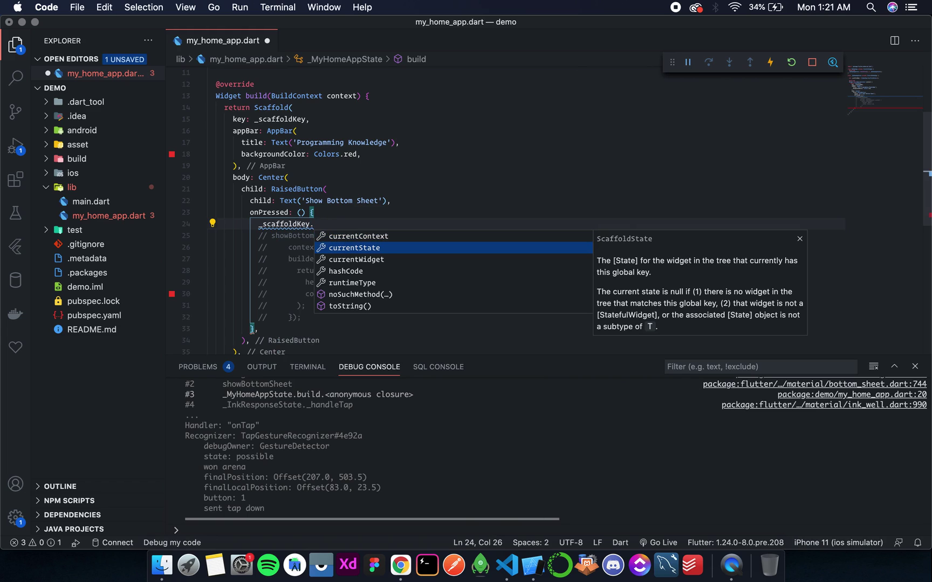
pyautogui.press('Up')
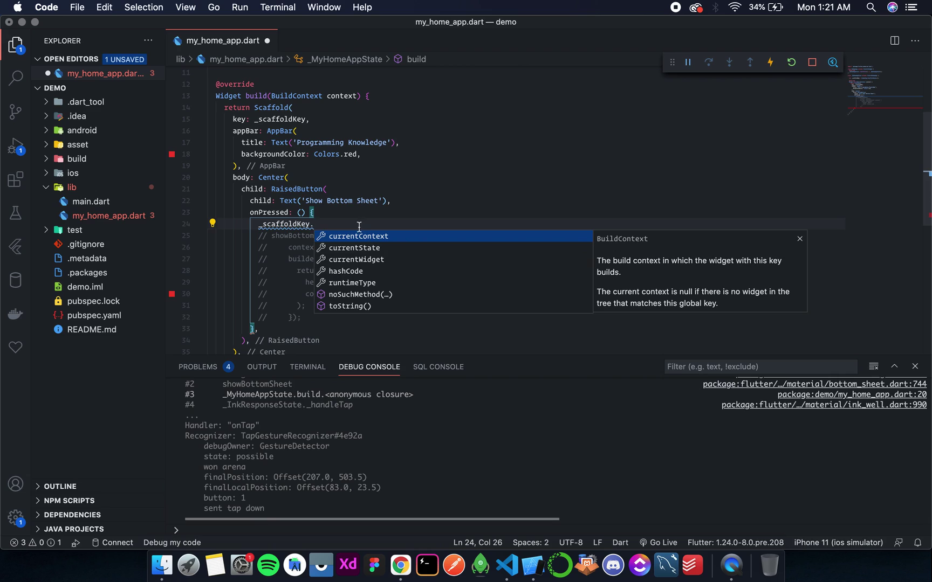
pyautogui.press('Down')
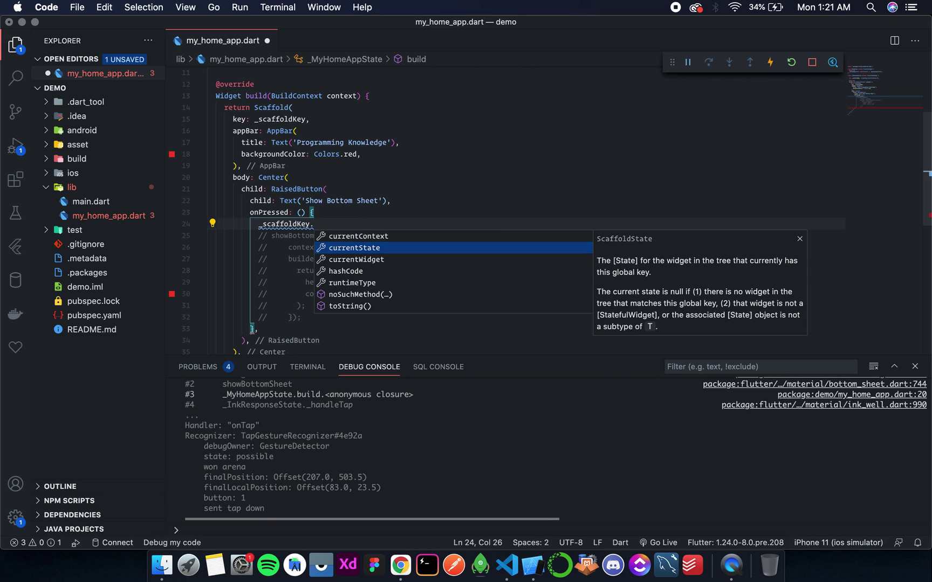
pyautogui.press('Down')
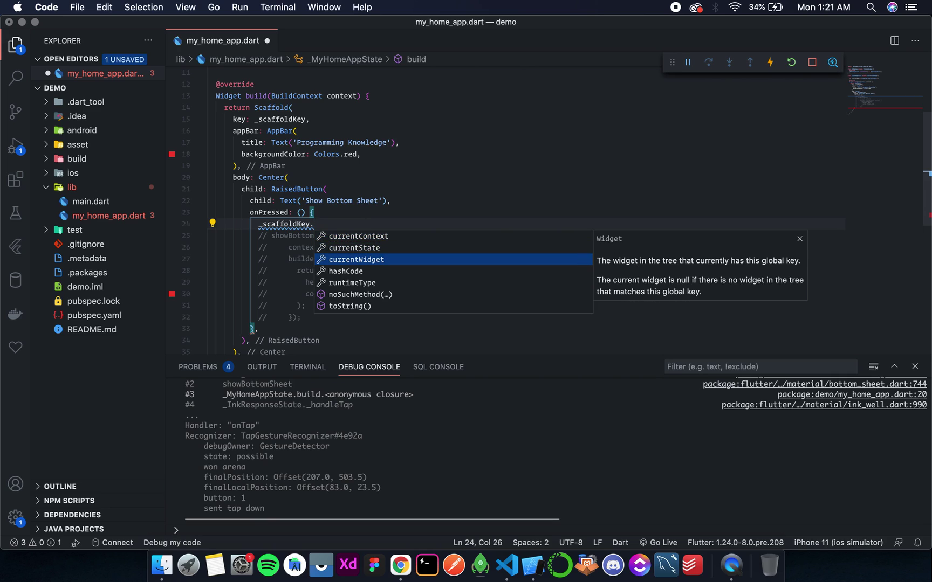
pyautogui.press('Up')
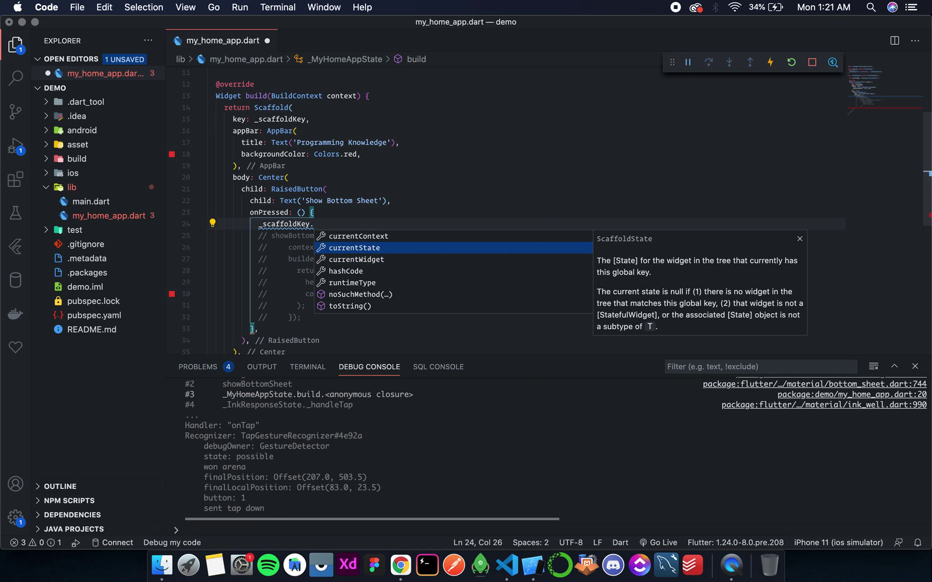
pyautogui.press('Return')
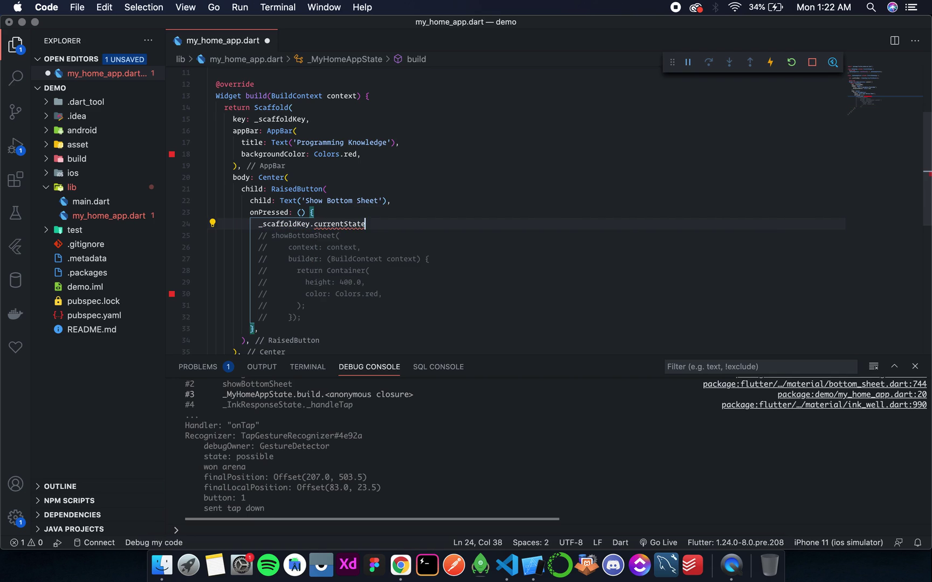
pyautogui.write('.')
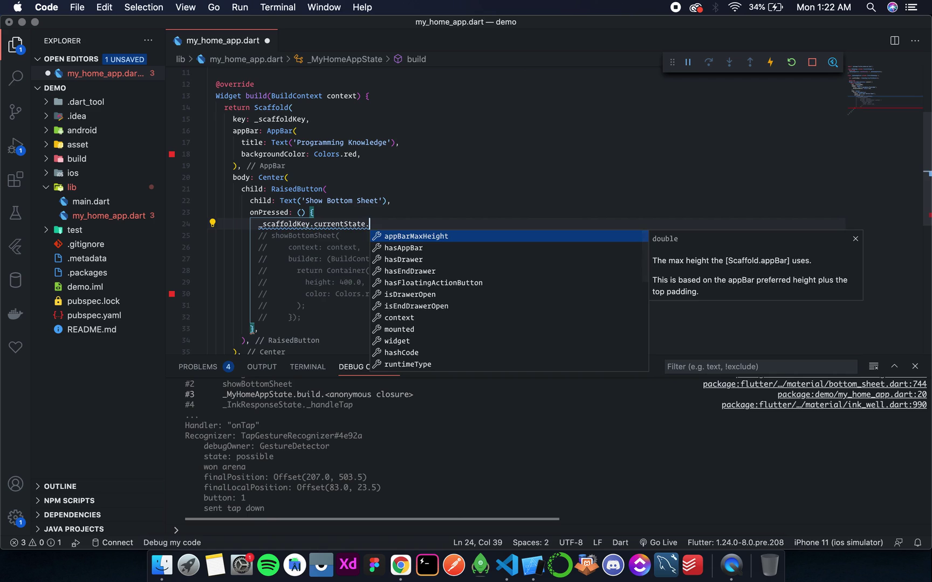
pyautogui.write('sh')
pyautogui.press('Down')
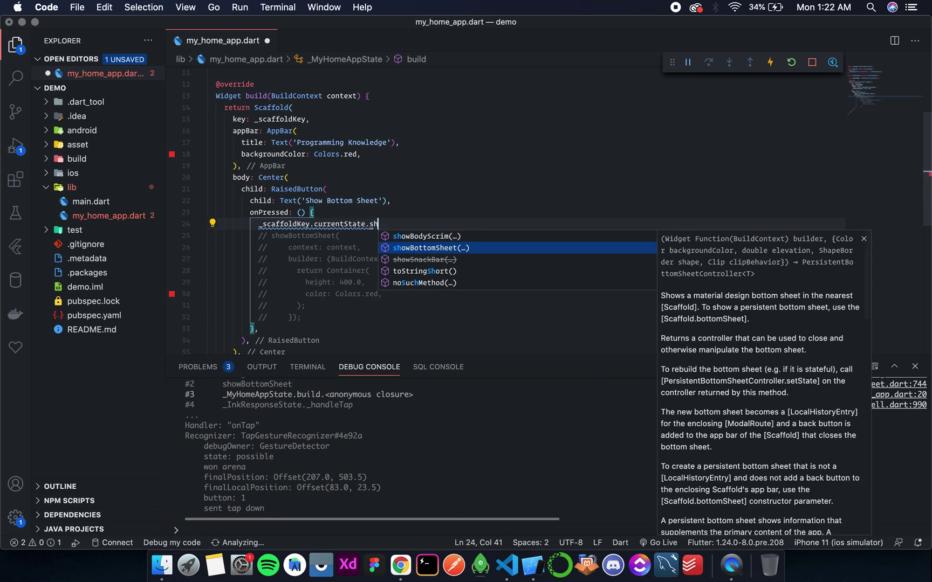
pyautogui.press('Return')
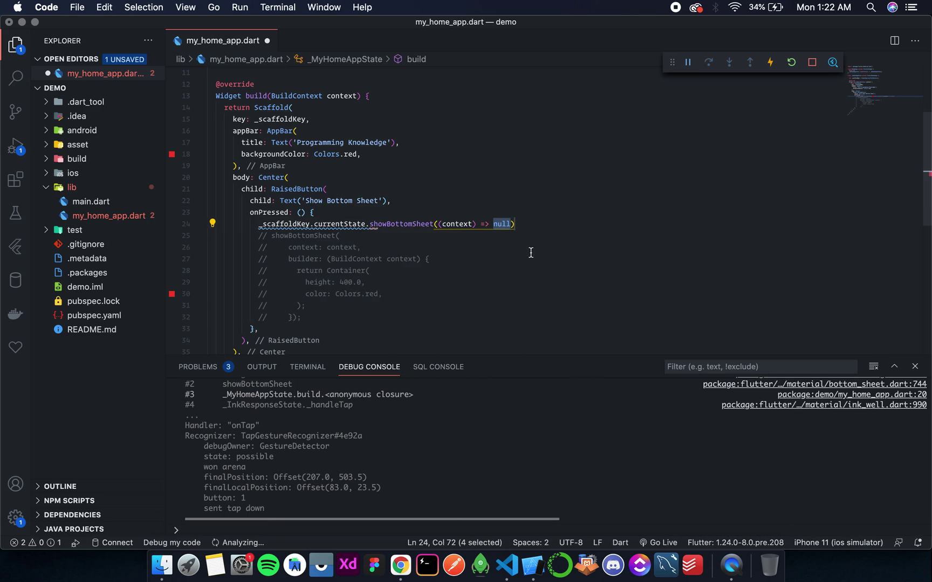
pyautogui.press('BackSpace')
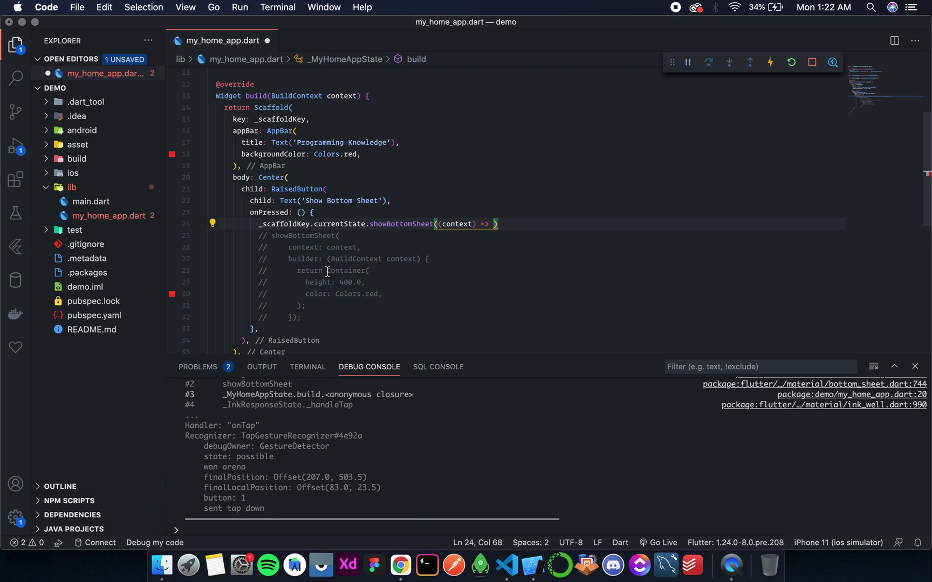
# Move the commented red 400-high Container into the builder, uncomment, format and save
pyautogui.moveTo(327, 271); pyautogui.dragTo(300, 306)
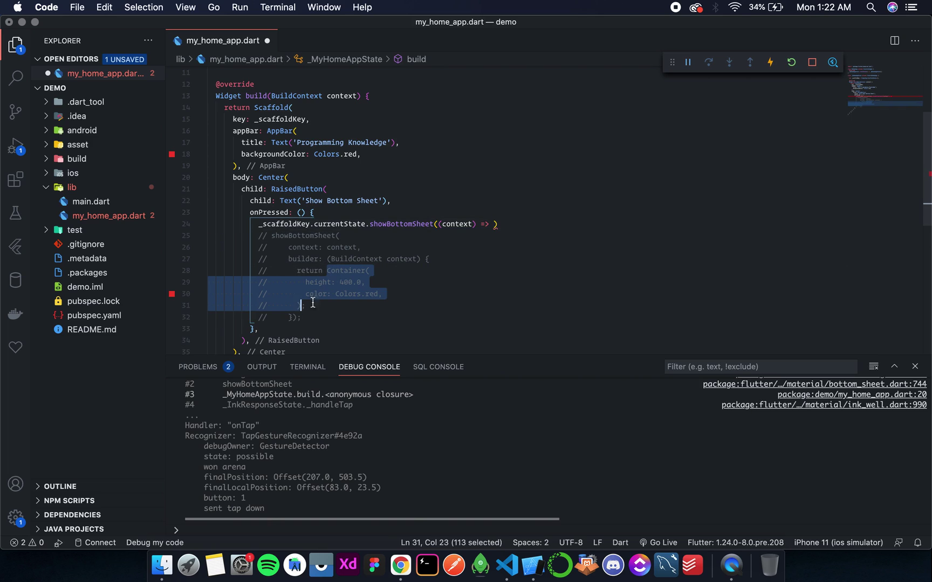
pyautogui.moveTo(327, 300); pyautogui.dragTo(495, 224)
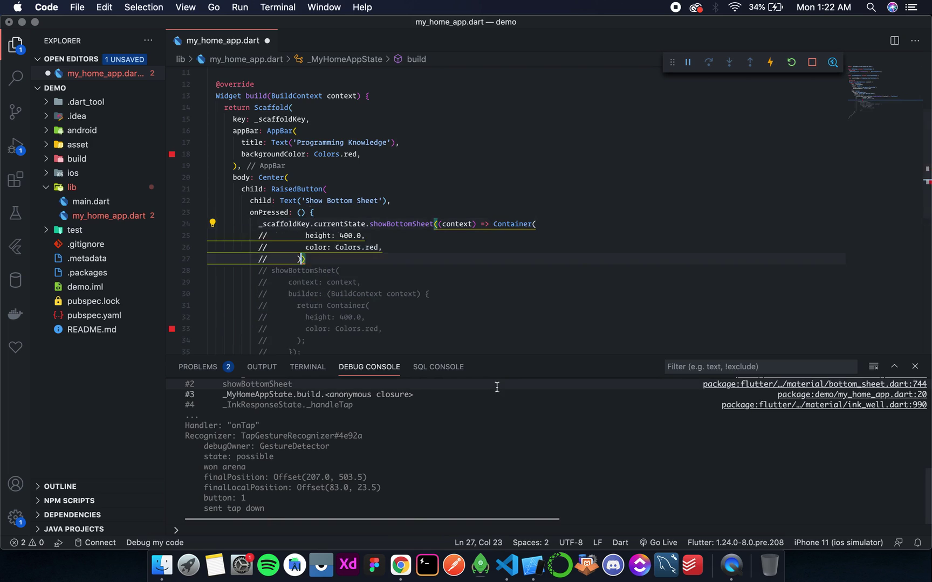
pyautogui.moveTo(305, 235)
pyautogui.mouseDown()
pyautogui.moveTo(323, 270)
pyautogui.moveTo(314, 260)
pyautogui.mouseUp()
pyautogui.press('super+slash')
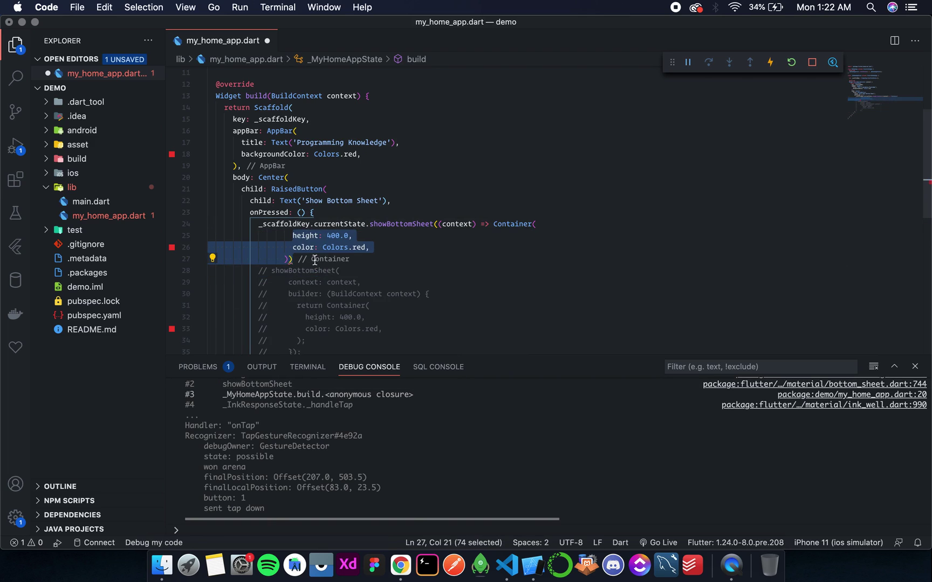
pyautogui.write(';')
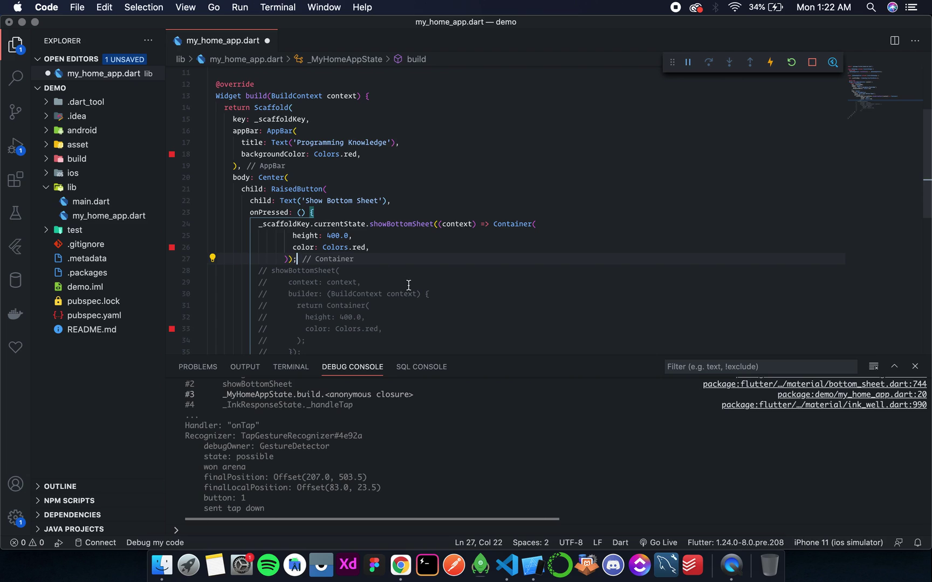
pyautogui.hotkey('shift', 'alt', 'f')
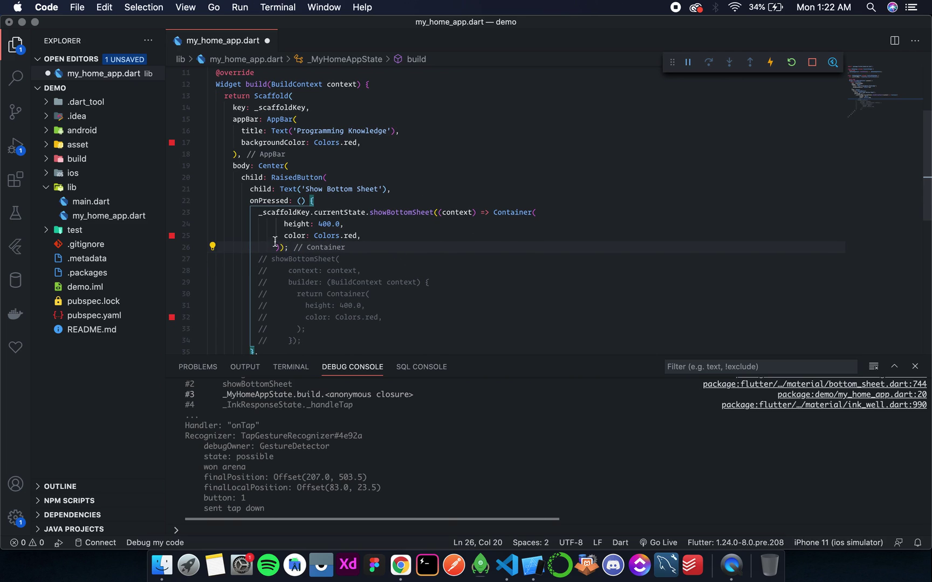
pyautogui.press('Left')
pyautogui.write(',')
pyautogui.hotkey('shift', 'alt', 'f')
pyautogui.press('cmd+s')
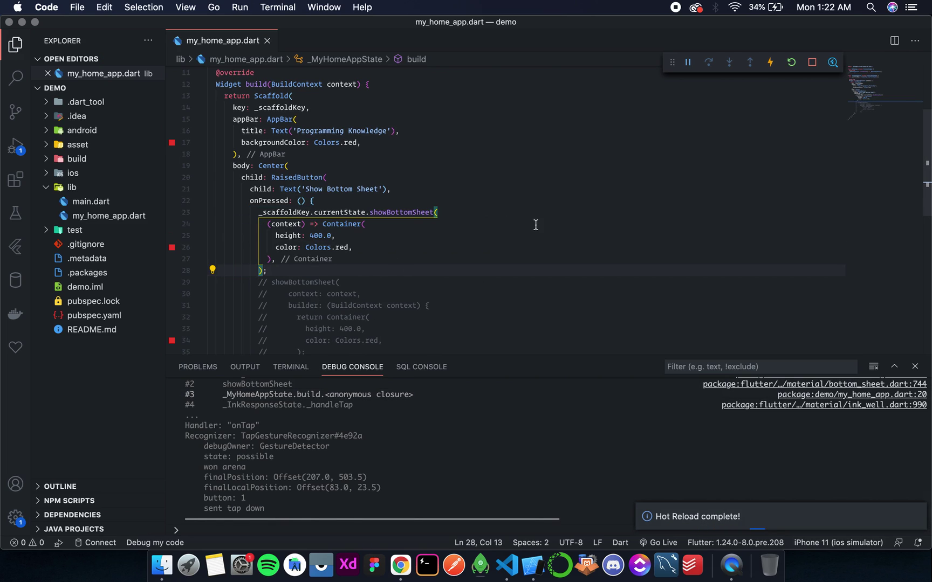
# Tap Show Bottom Sheet in the simulator to raise the red sheet, then return to VS Code
pyautogui.hotkey('ctrl', 'Up')
pyautogui.click(761, 321)
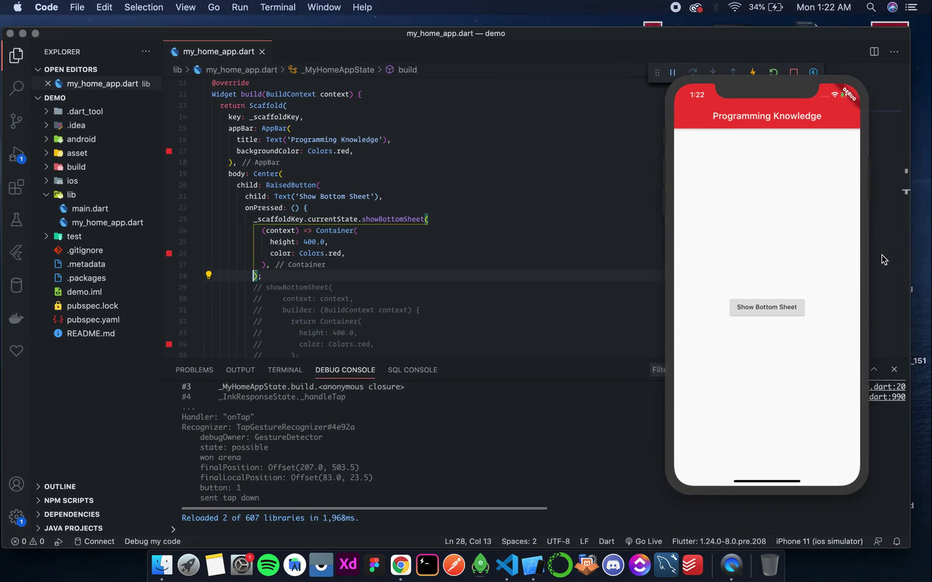
pyautogui.click(761, 321)
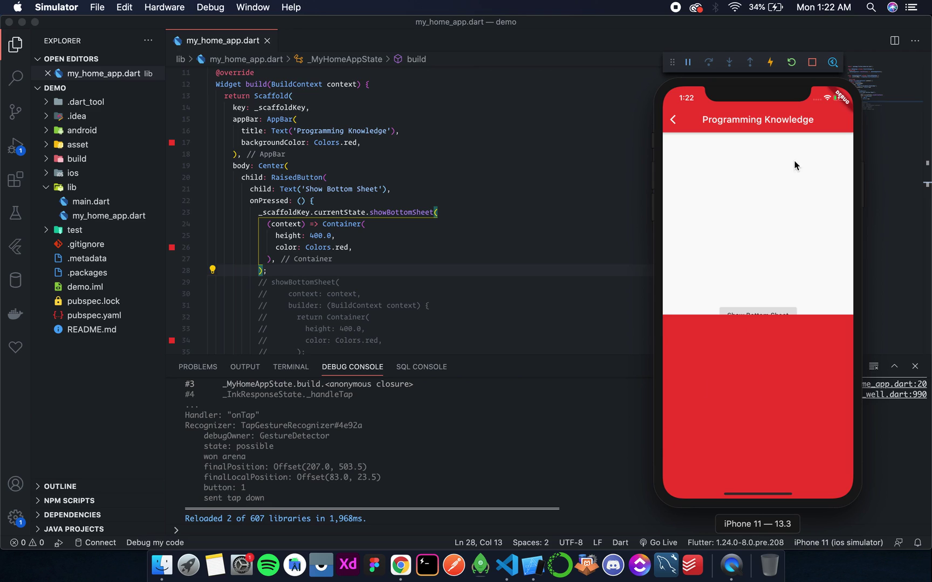
pyautogui.moveTo(808, 180)
pyautogui.mouseDown()
pyautogui.moveTo(766, 172)
pyautogui.moveTo(711, 216)
pyautogui.mouseUp()
pyautogui.hotkey('ctrl', 'Up')
pyautogui.click(283, 360)
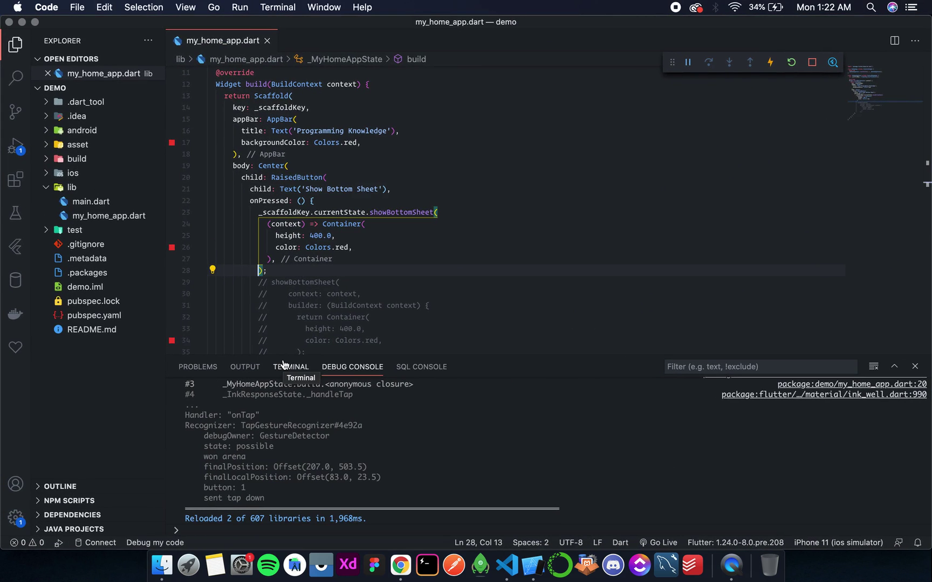
# Bring the iPhone Simulator forward and swipe the red bottom sheet down to dismiss it
pyautogui.hotkey('ctrl', 'Up')
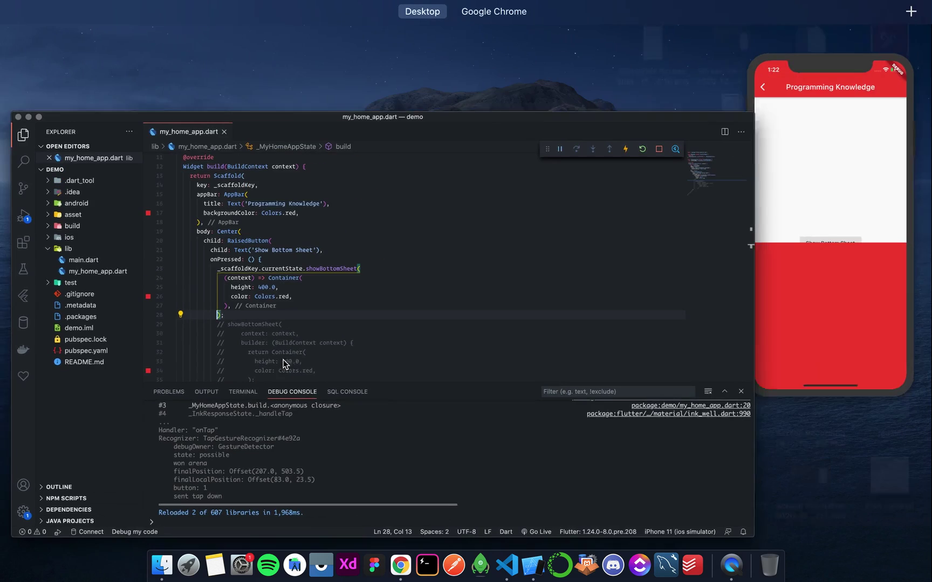
pyautogui.click(813, 334)
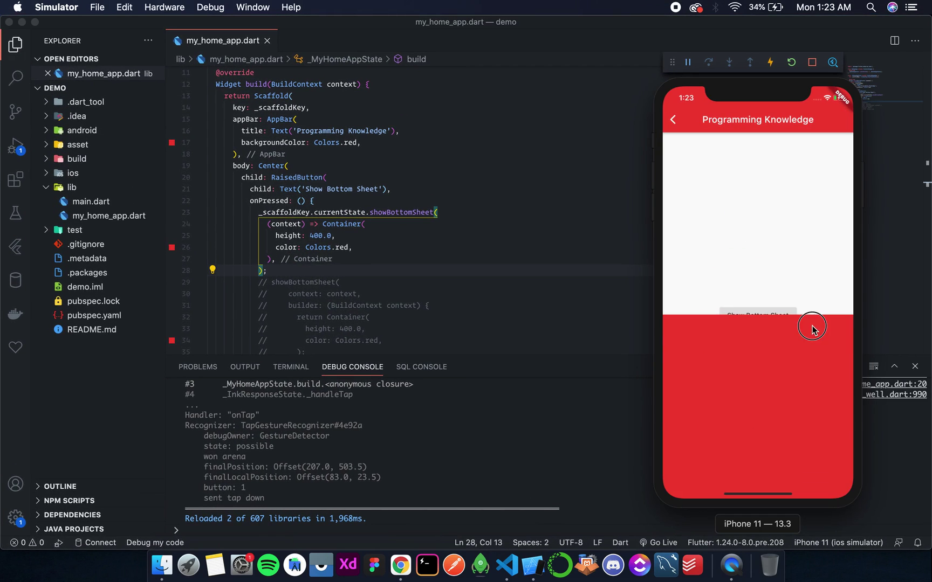
pyautogui.moveTo(812, 333); pyautogui.dragTo(811, 481)
# Reopen the bottom sheet, swipe it away again, and return to the VS Code editor
pyautogui.click(757, 315)
pyautogui.moveTo(784, 356); pyautogui.dragTo(752, 575)
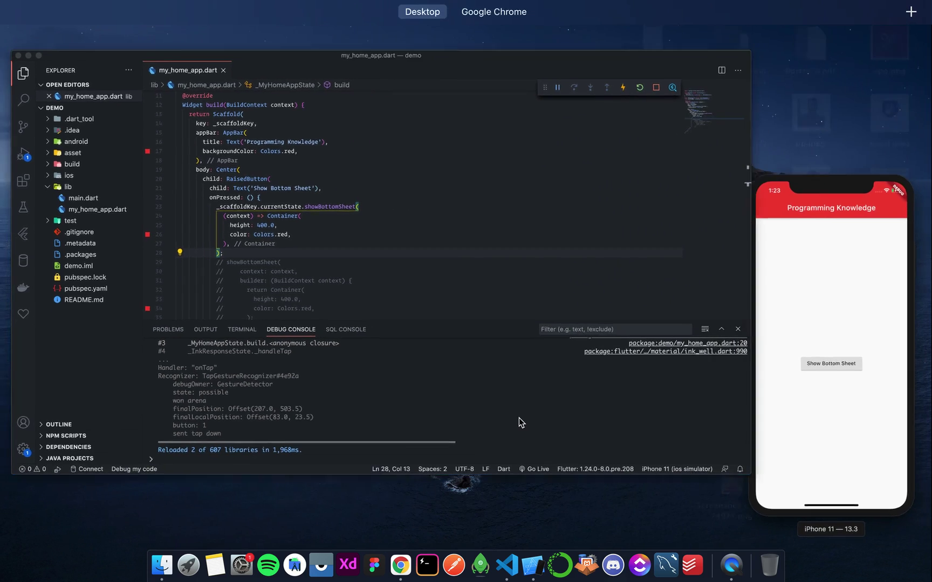
pyautogui.click(518, 418)
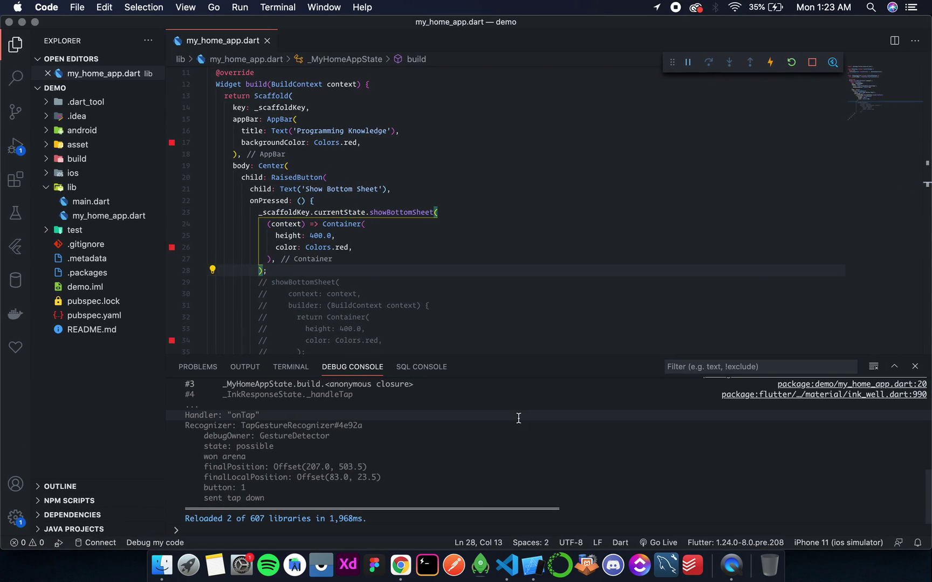